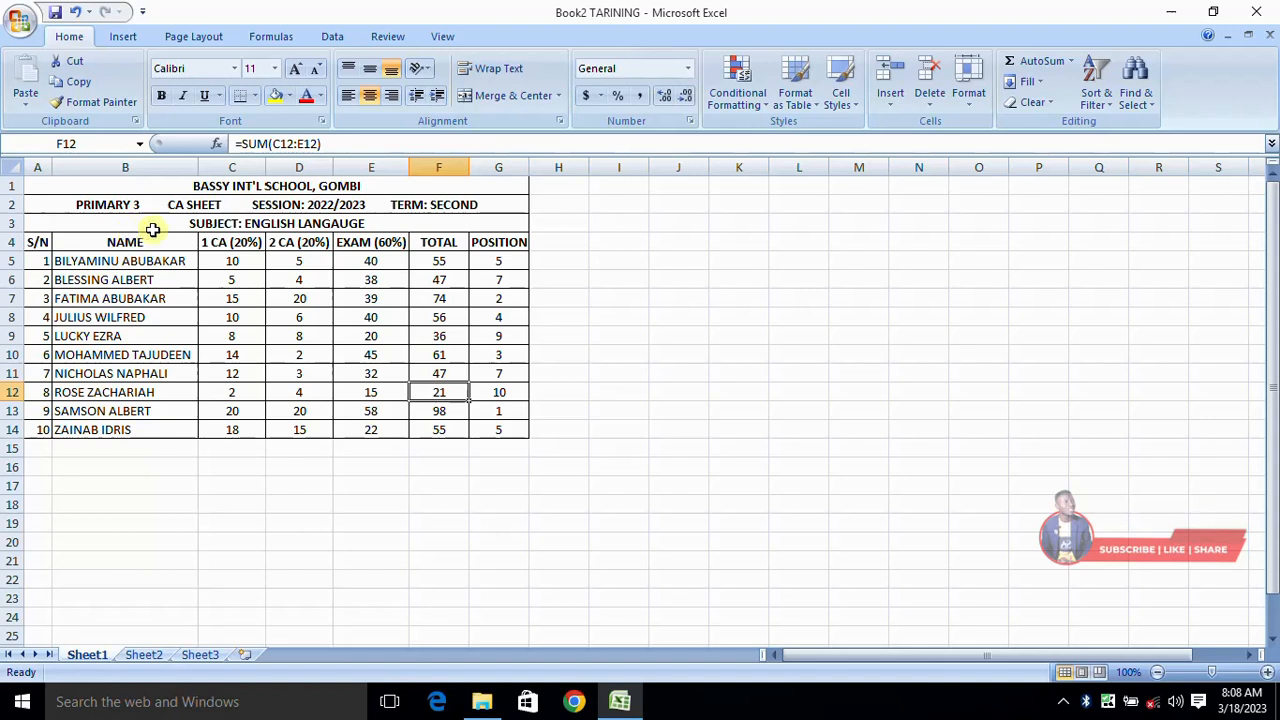
- Copy the English Language CA table A1:G14 and paste it at J1 beside the original
{"action": "left_click", "coordinate": [97, 188]}
{"action": "left_click_drag", "start_coordinate": [97, 188], "coordinate": [444, 440]}
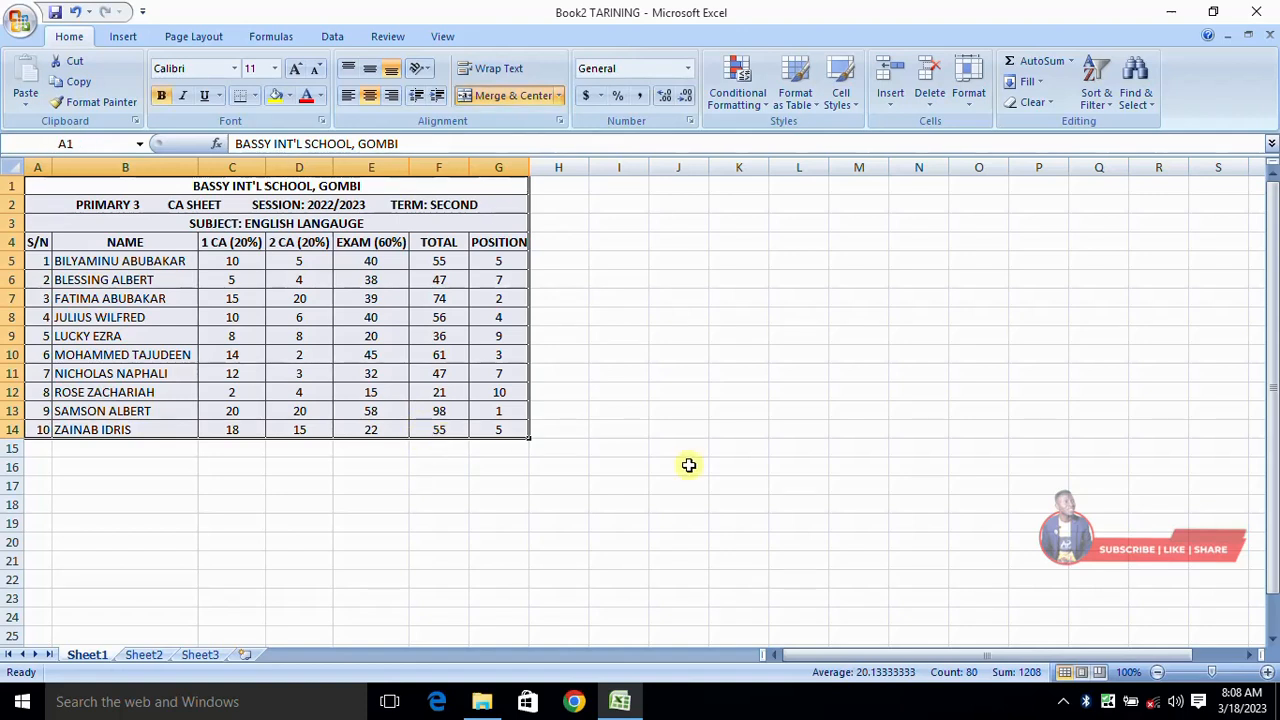
{"action": "left_click", "coordinate": [80, 86]}
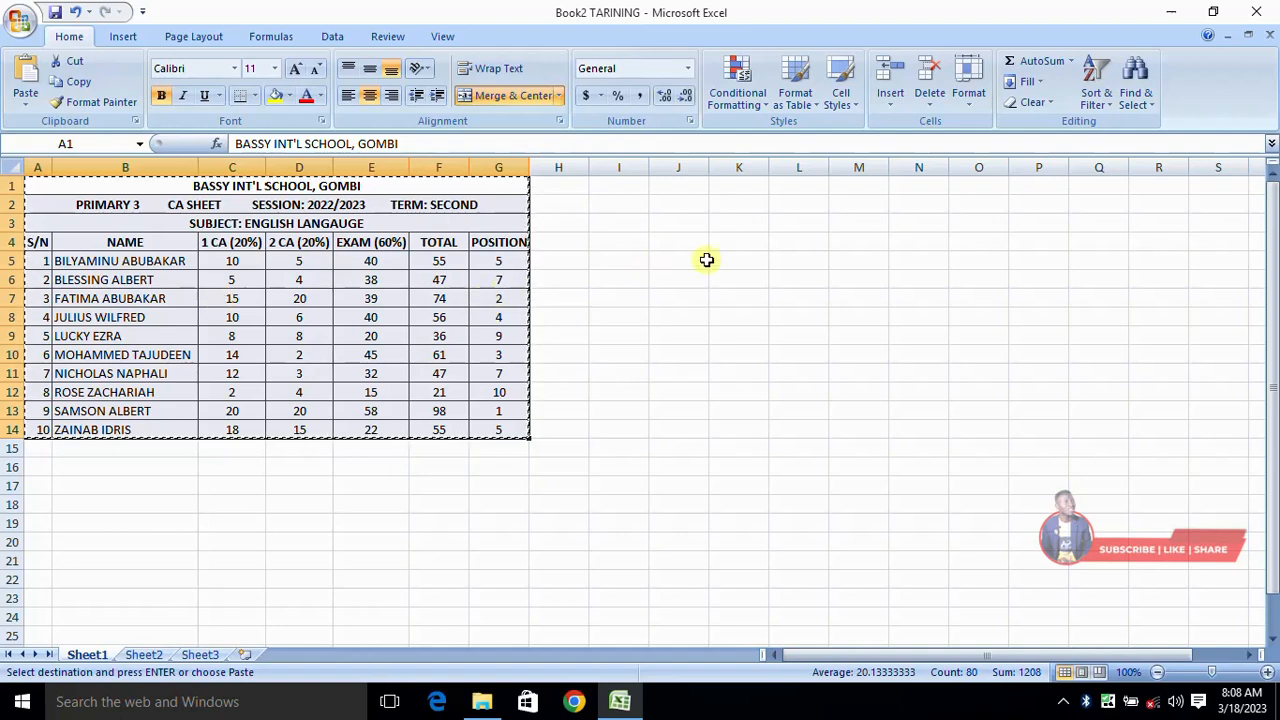
{"action": "left_click", "coordinate": [568, 167]}
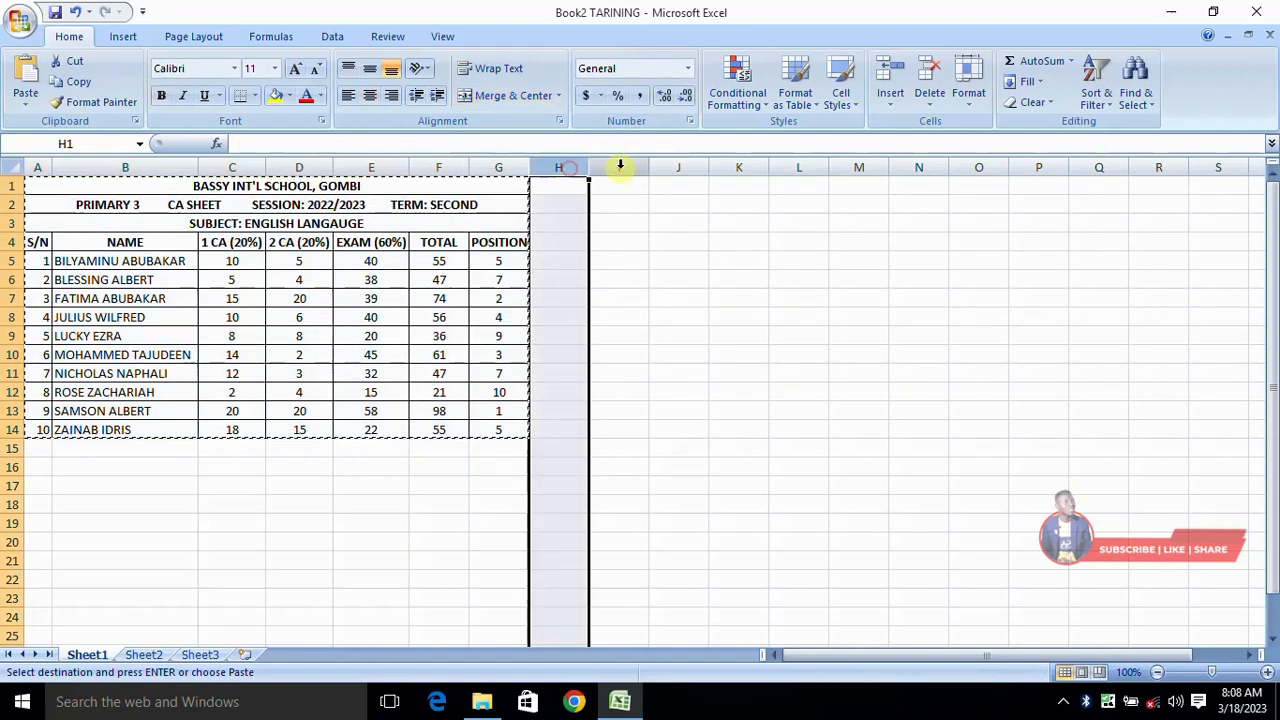
{"action": "left_click", "coordinate": [620, 167]}
{"action": "left_click", "coordinate": [686, 187]}
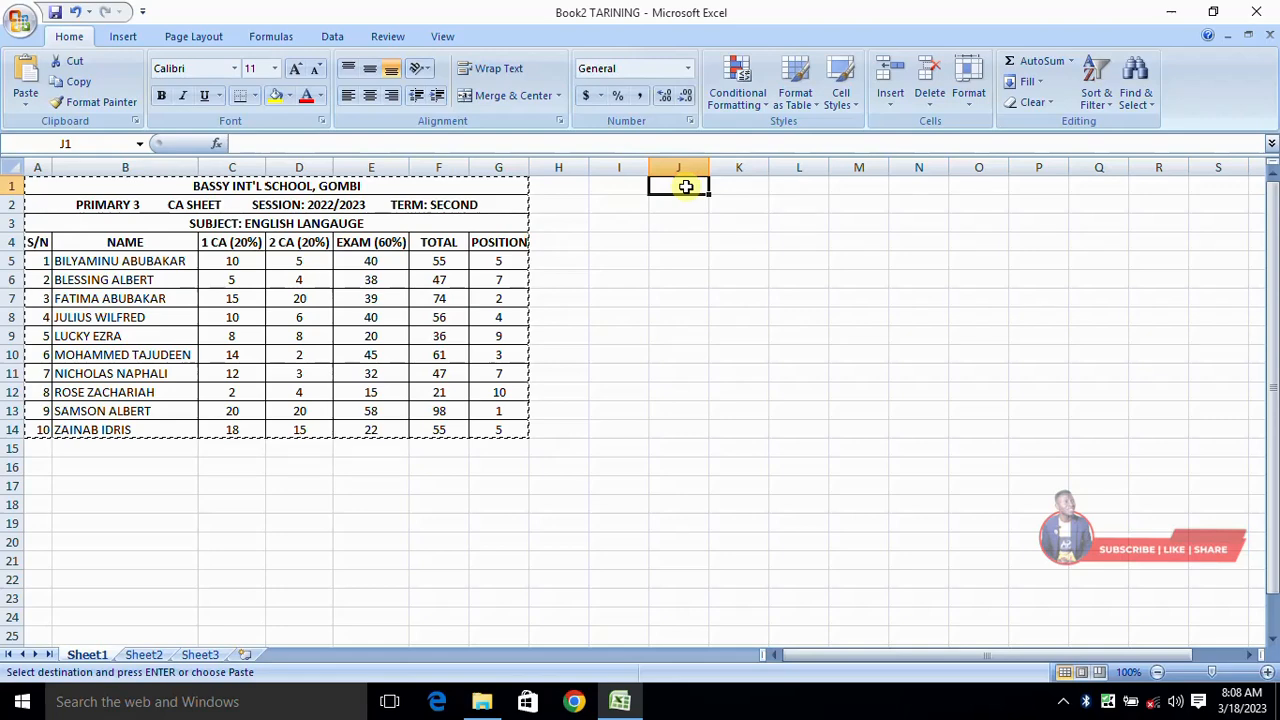
{"action": "key", "text": "ctrl+v"}
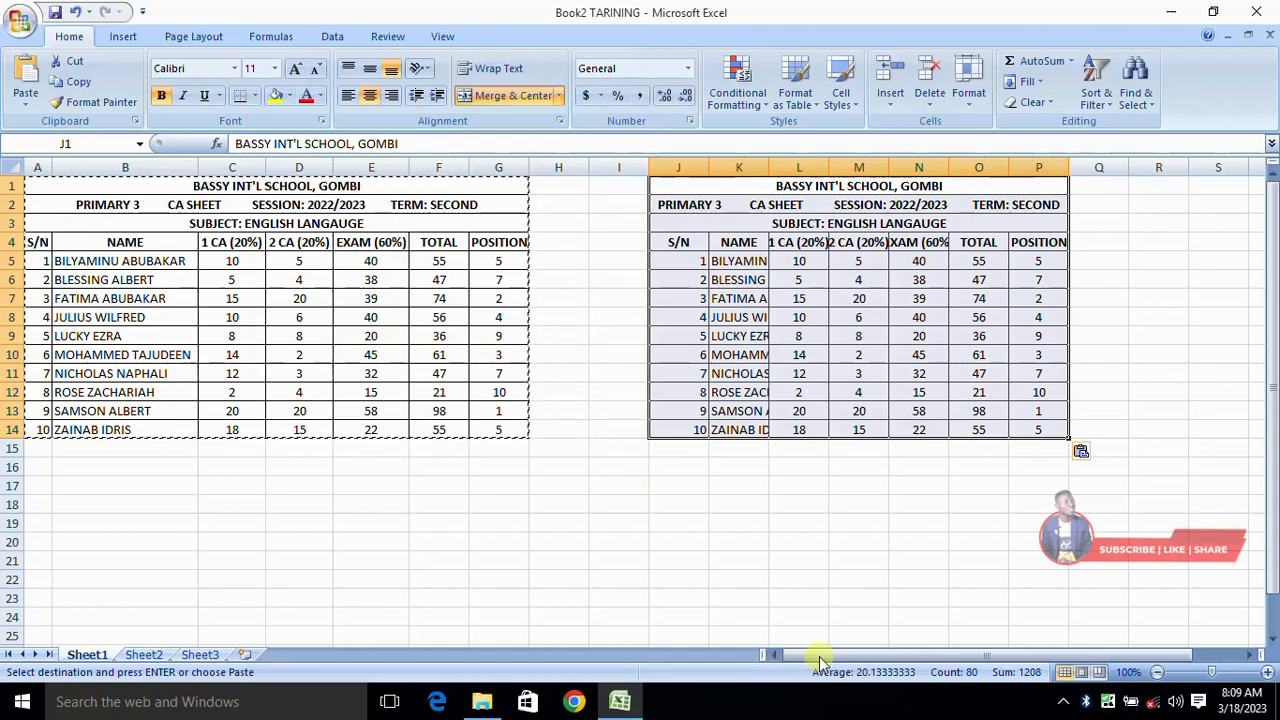
- Paste further copies of the CA table at S1 and CD1 across Sheet1
{"action": "left_click_drag", "start_coordinate": [857, 661], "coordinate": [940, 656]}
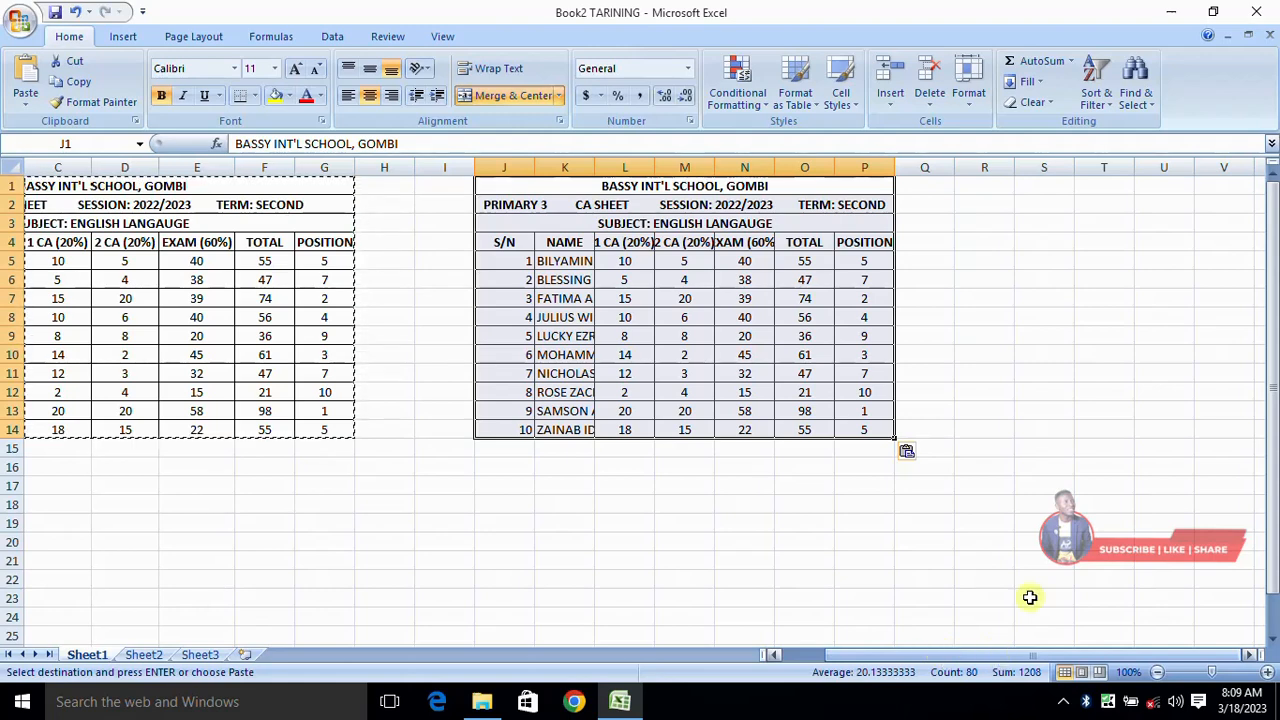
{"action": "left_click", "coordinate": [1038, 184]}
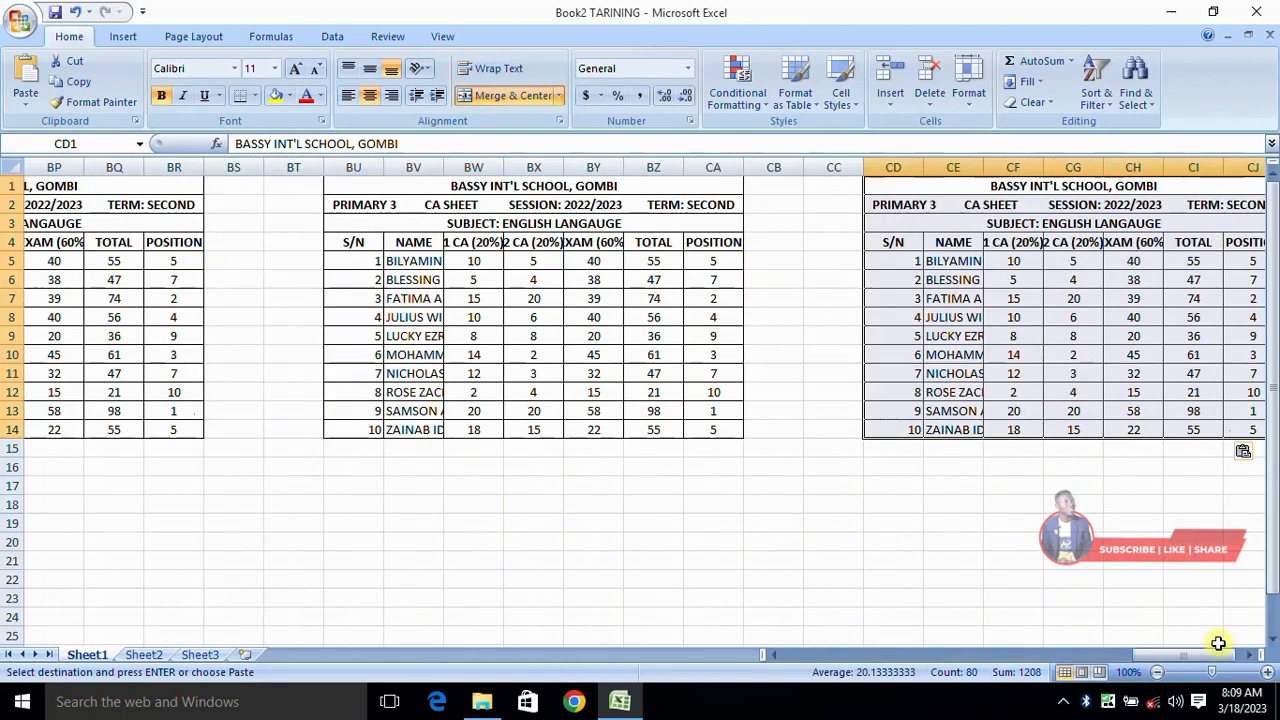
{"action": "left_click", "coordinate": [1218, 655]}
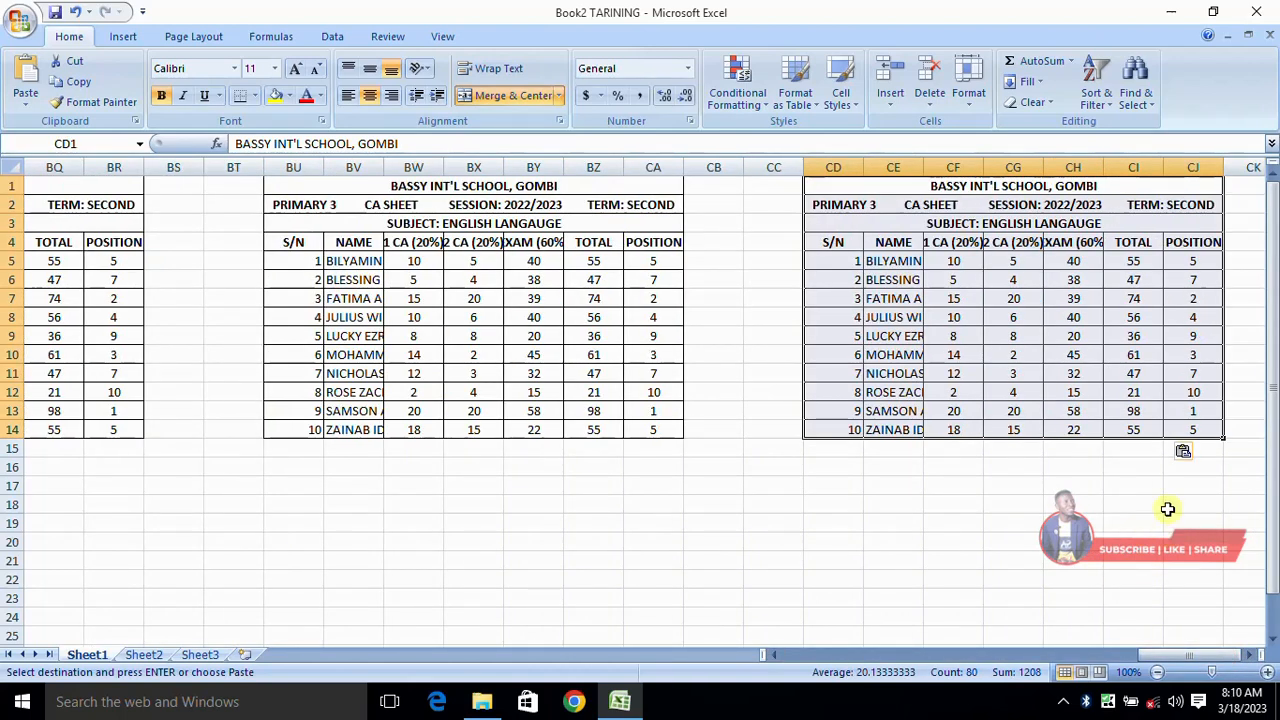
{"action": "left_click_drag", "start_coordinate": [1175, 656], "coordinate": [780, 660]}
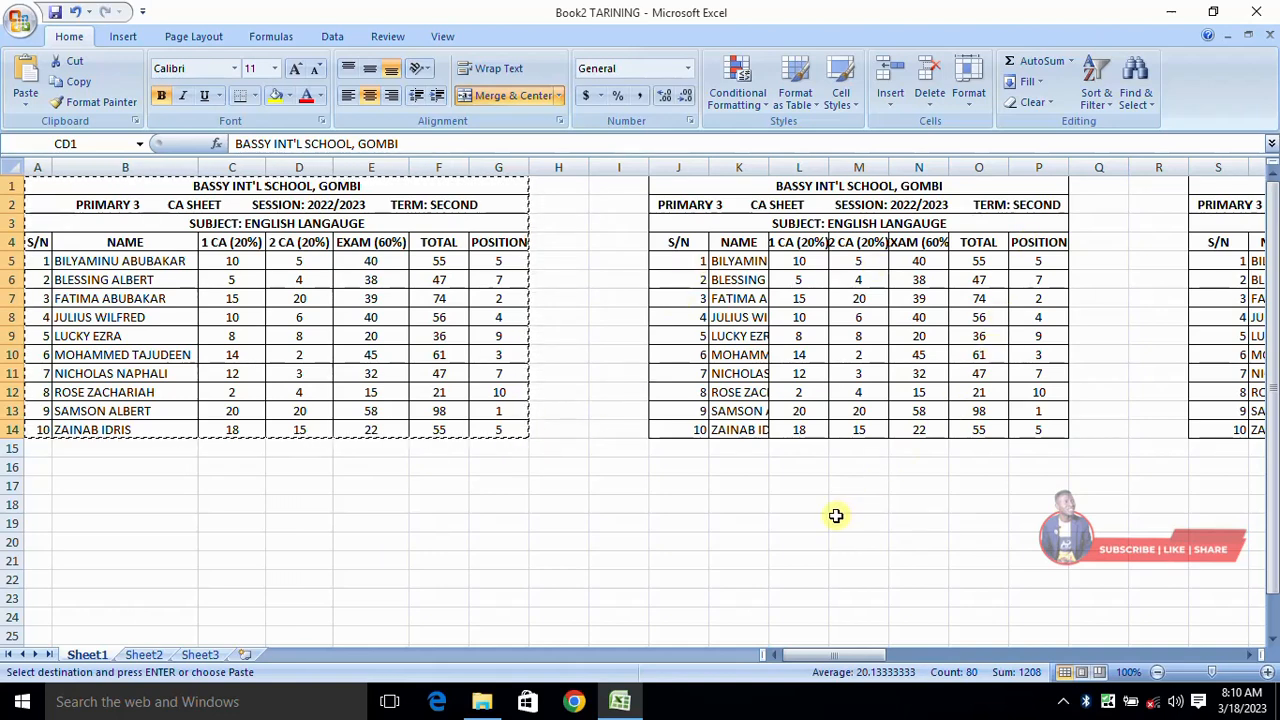
- Clear the copy marquee and replace ENGLISH LANGAUGE with MATHEMATICS in the J3 heading
{"action": "left_click", "coordinate": [798, 487]}
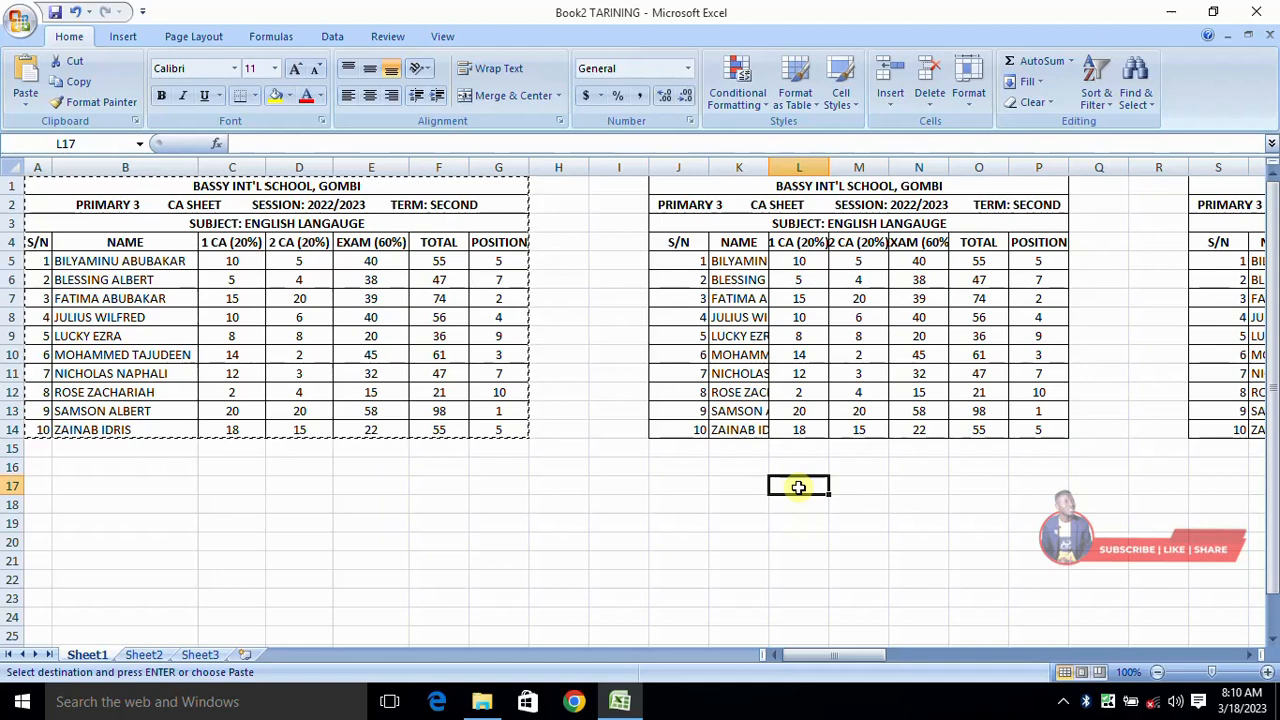
{"action": "key", "text": "Escape"}
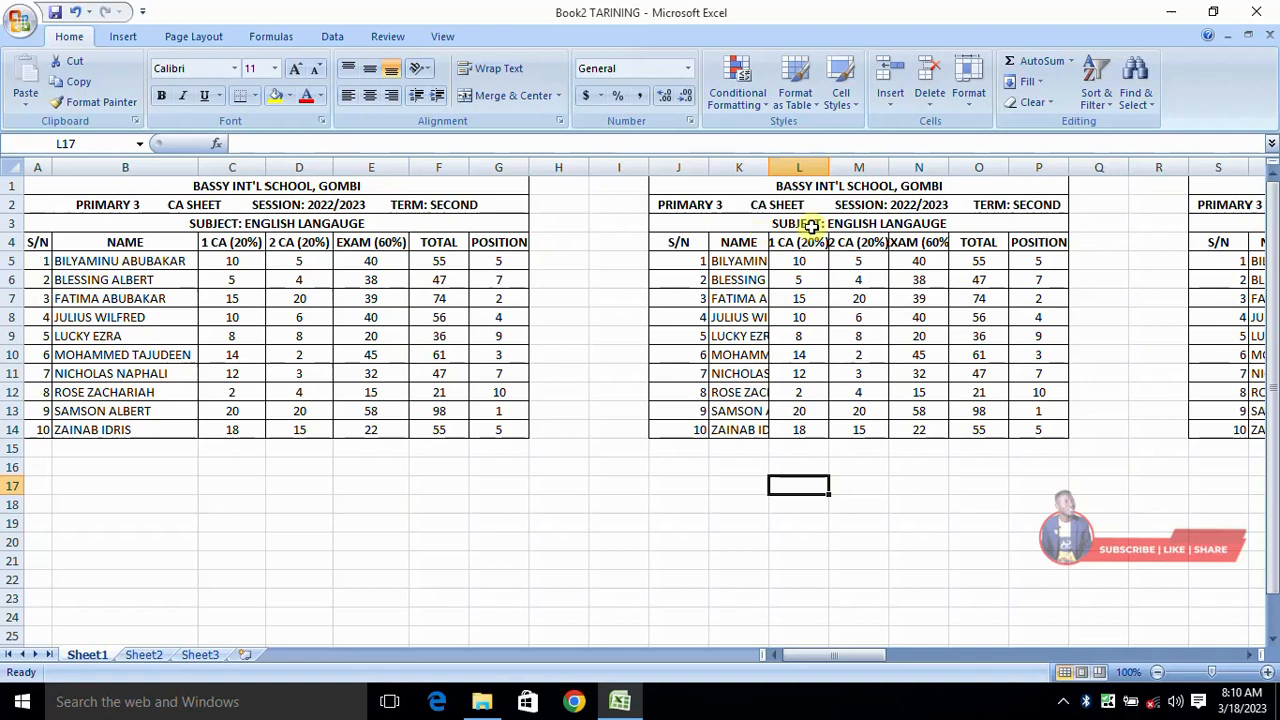
{"action": "left_click_drag", "start_coordinate": [837, 663], "coordinate": [866, 666]}
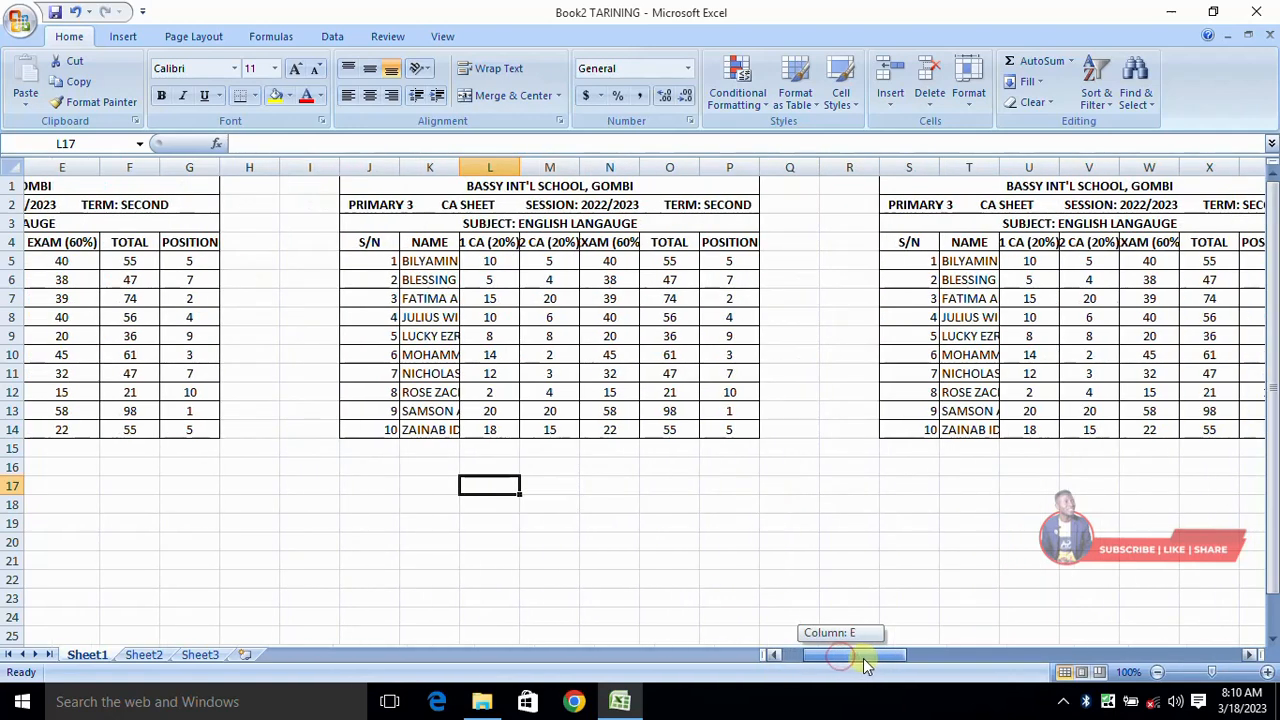
{"action": "left_click", "coordinate": [640, 223]}
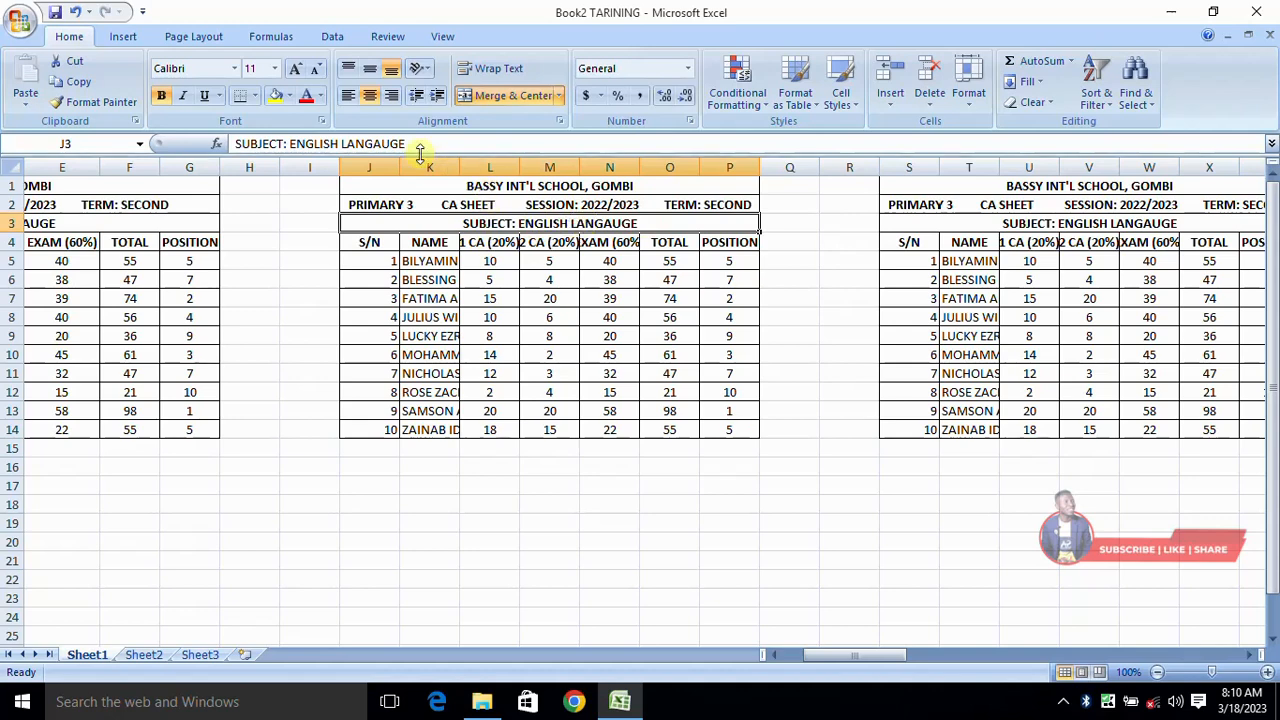
{"action": "left_click_drag", "start_coordinate": [414, 143], "coordinate": [296, 135]}
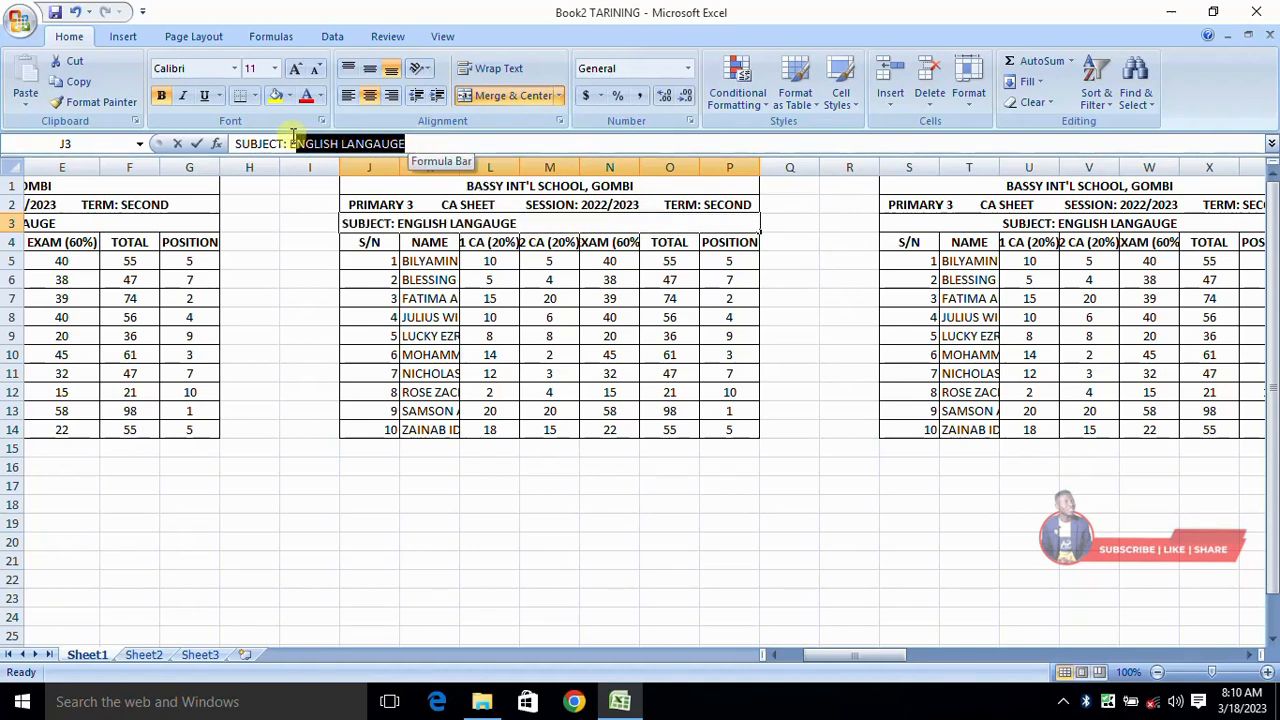
{"action": "left_click", "coordinate": [577, 391]}
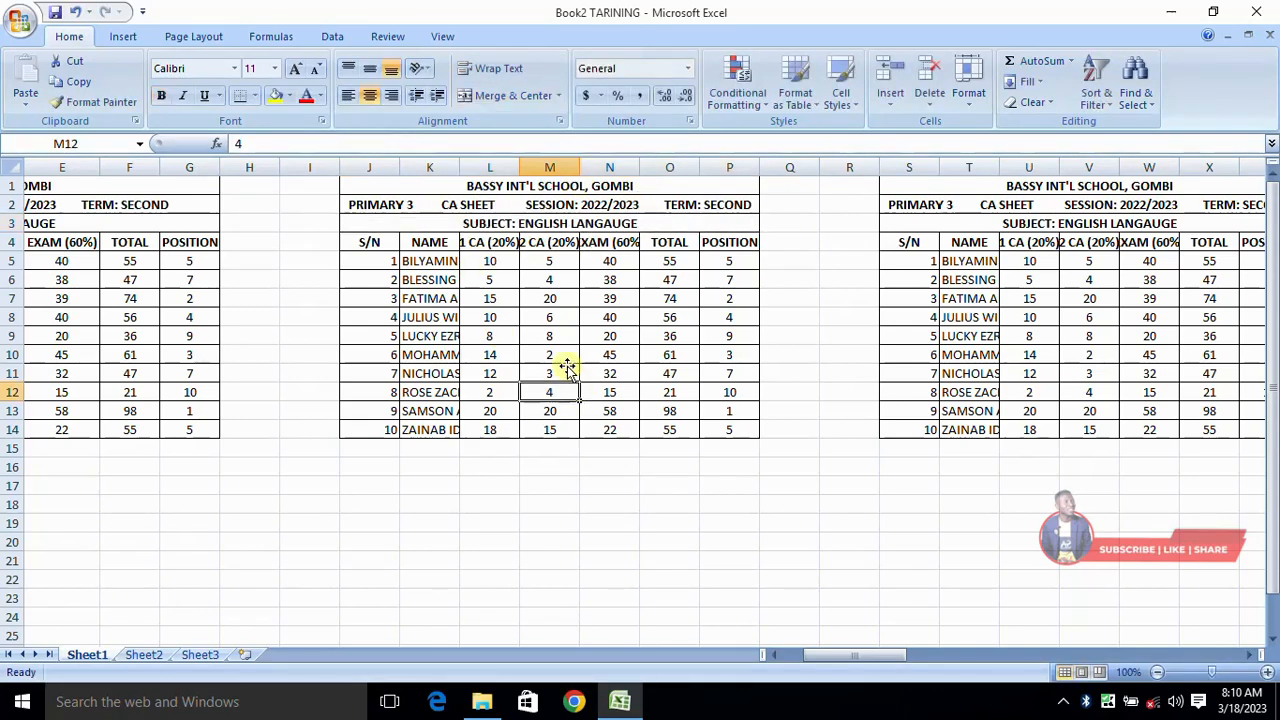
{"action": "double_click", "coordinate": [652, 225]}
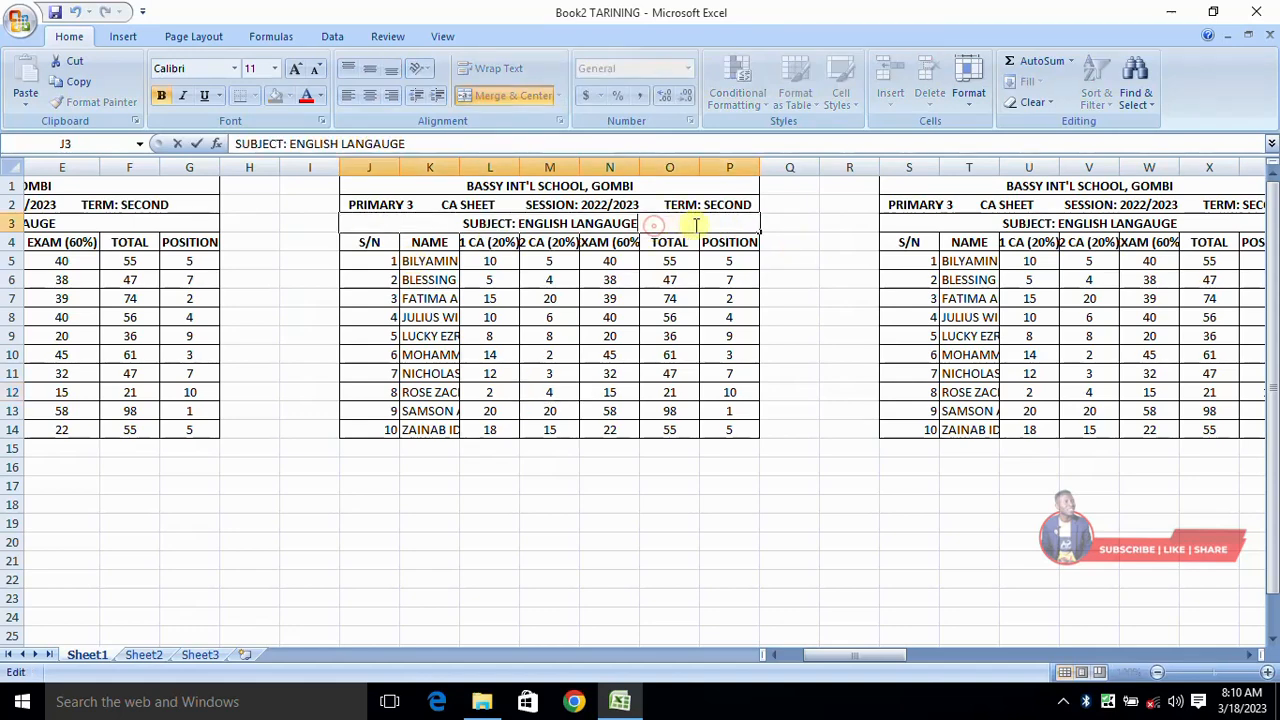
{"action": "left_click_drag", "start_coordinate": [638, 223], "coordinate": [521, 222]}
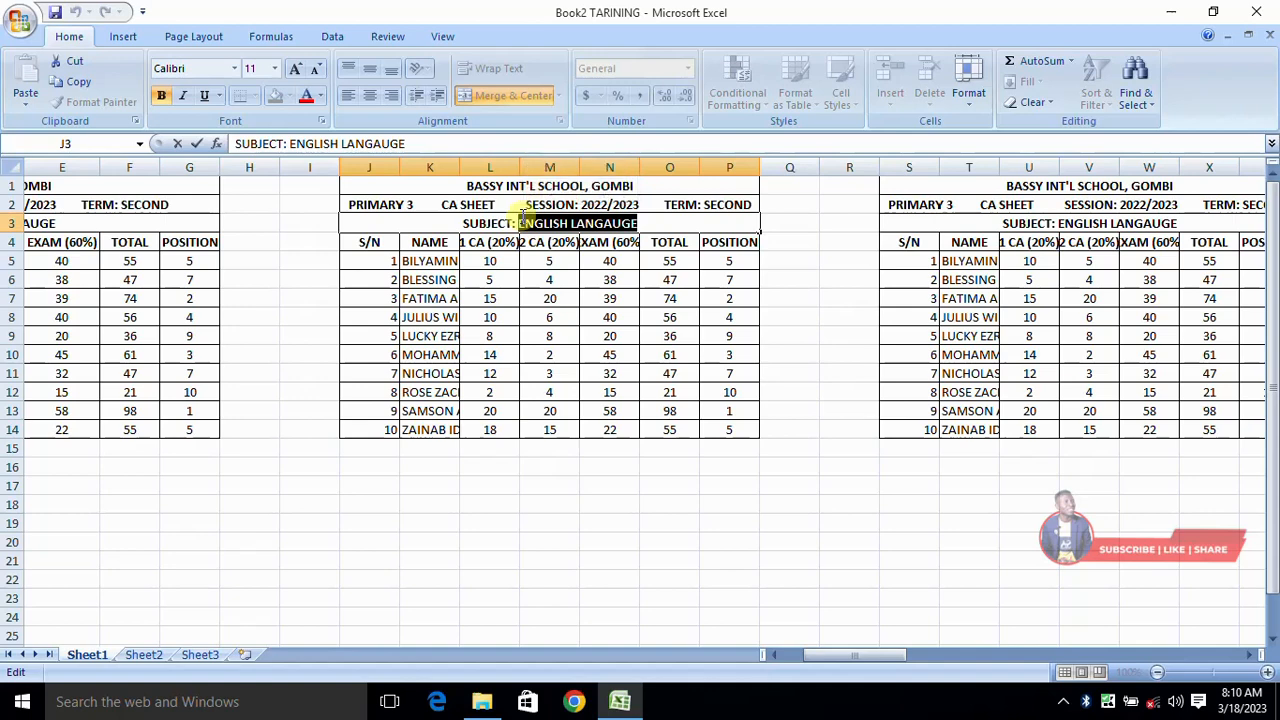
{"action": "type", "text": "MATHE"}
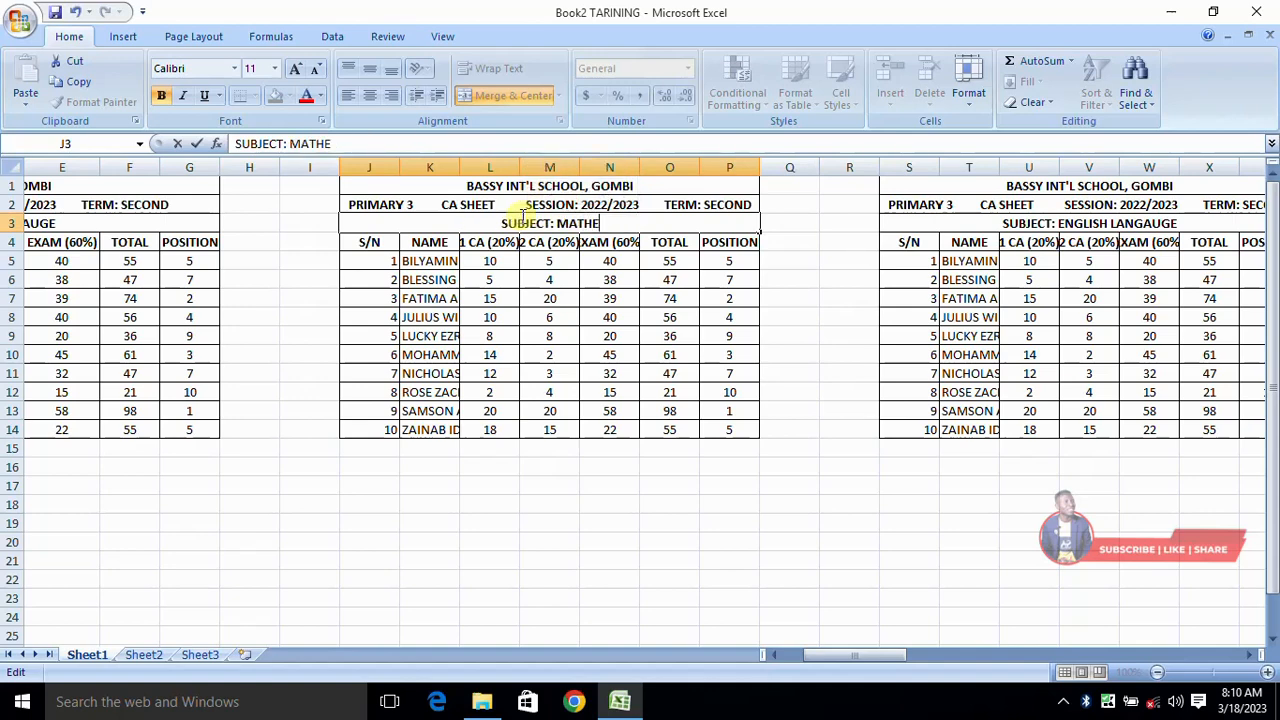
{"action": "type", "text": "MAT"}
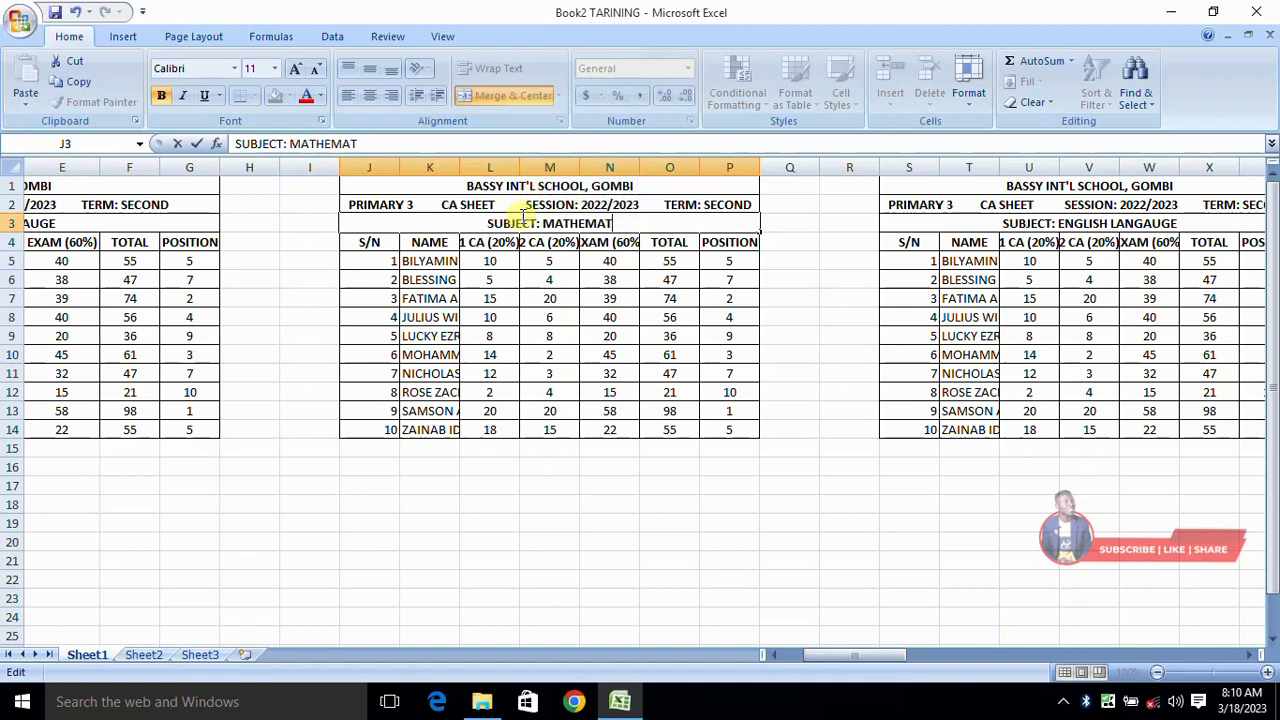
{"action": "type", "text": "ICS"}
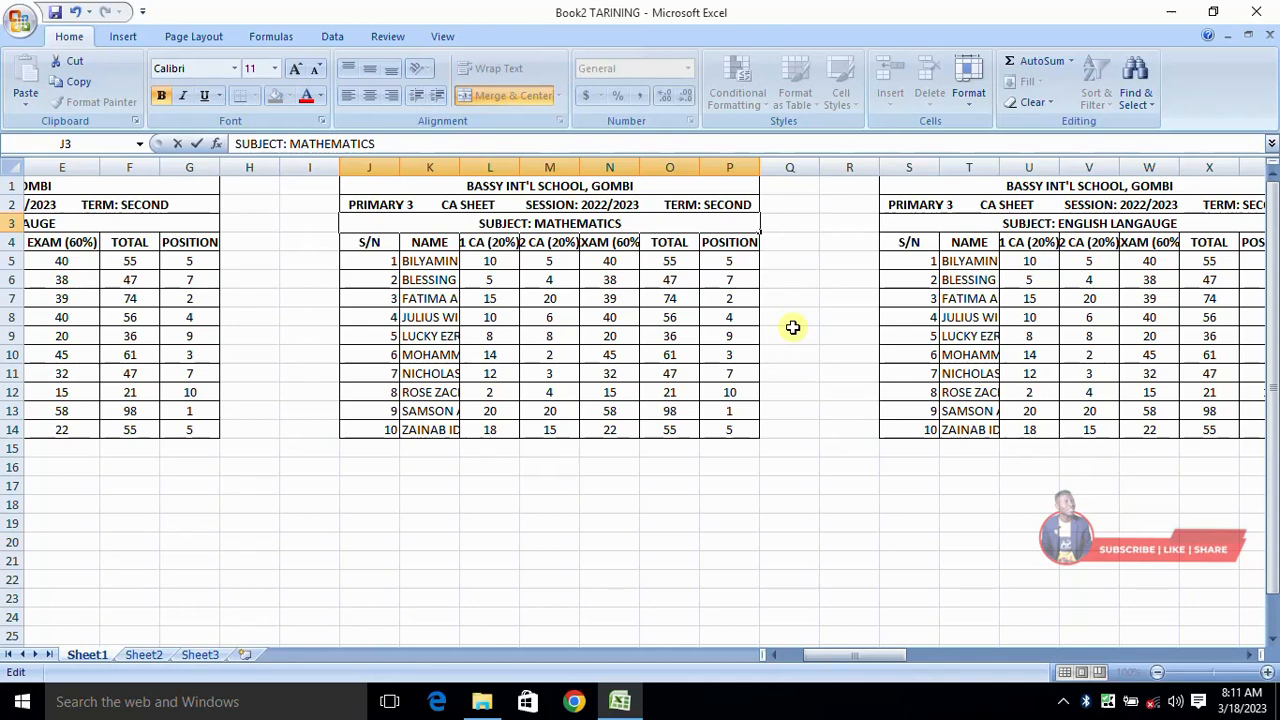
{"action": "key", "text": "Return"}
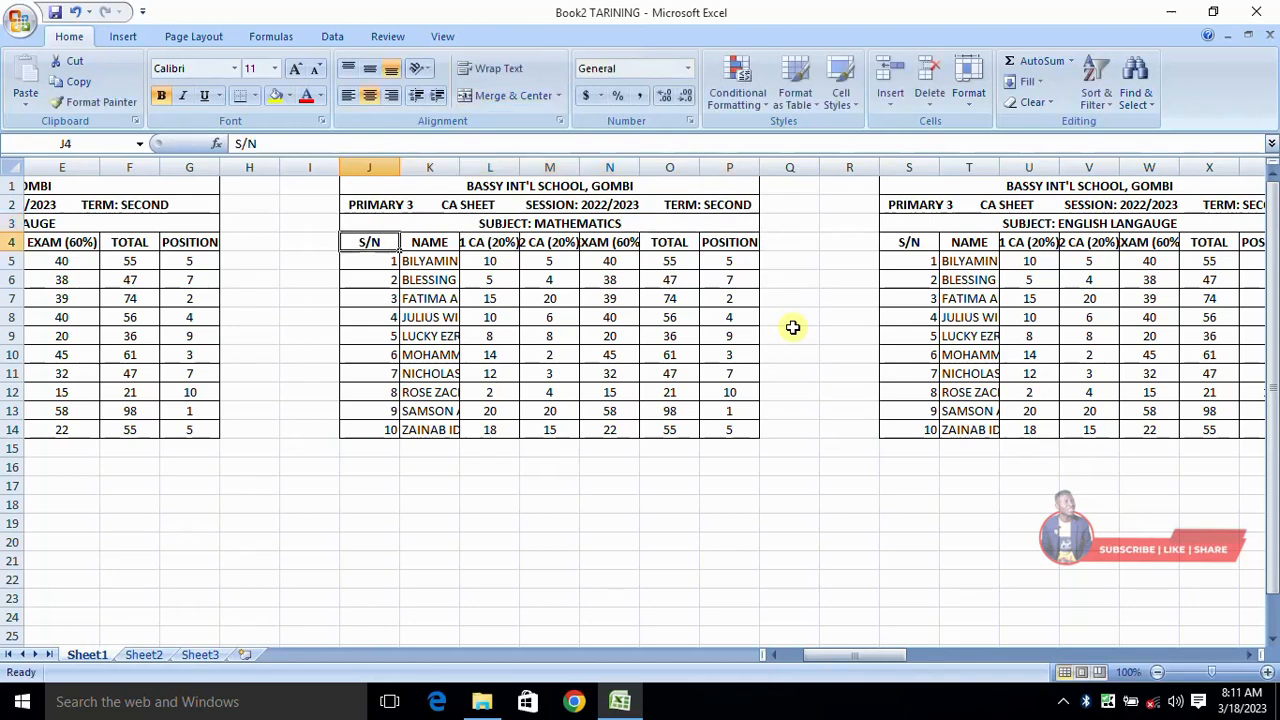
{"action": "left_click_drag", "start_coordinate": [833, 656], "coordinate": [905, 668]}
{"action": "left_click", "coordinate": [445, 221]}
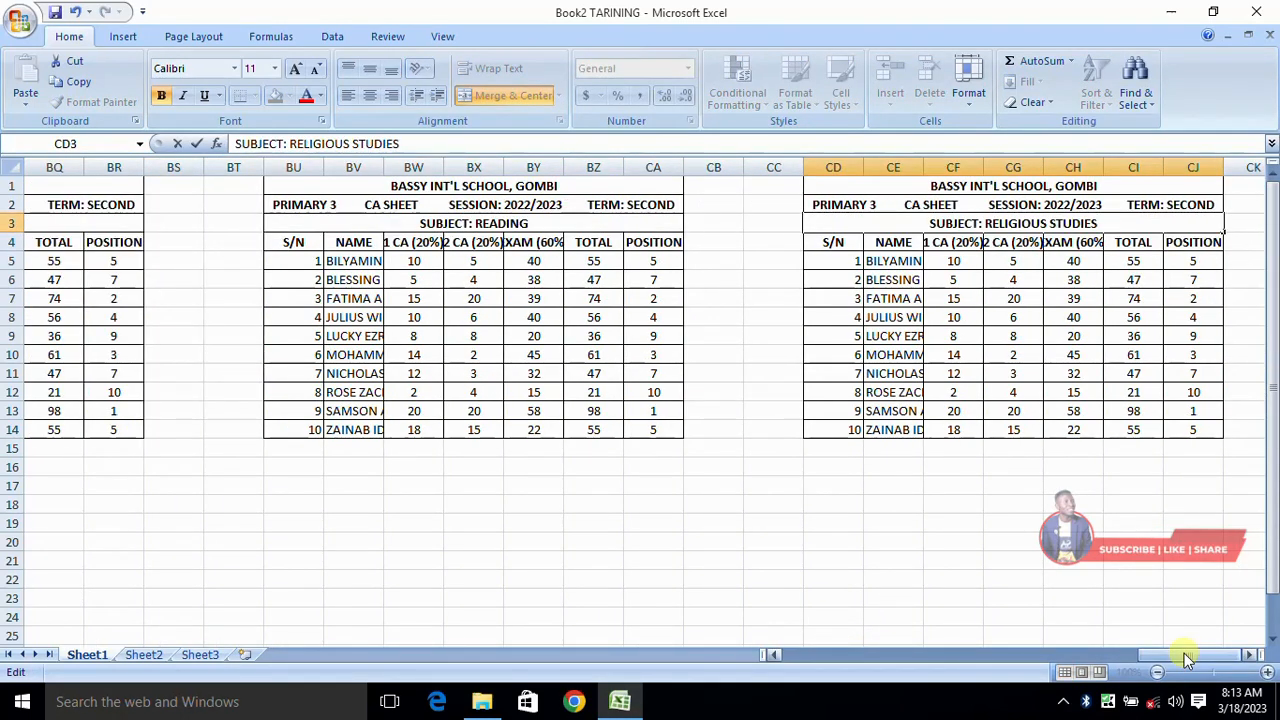
{"action": "left_click", "coordinate": [1097, 581]}
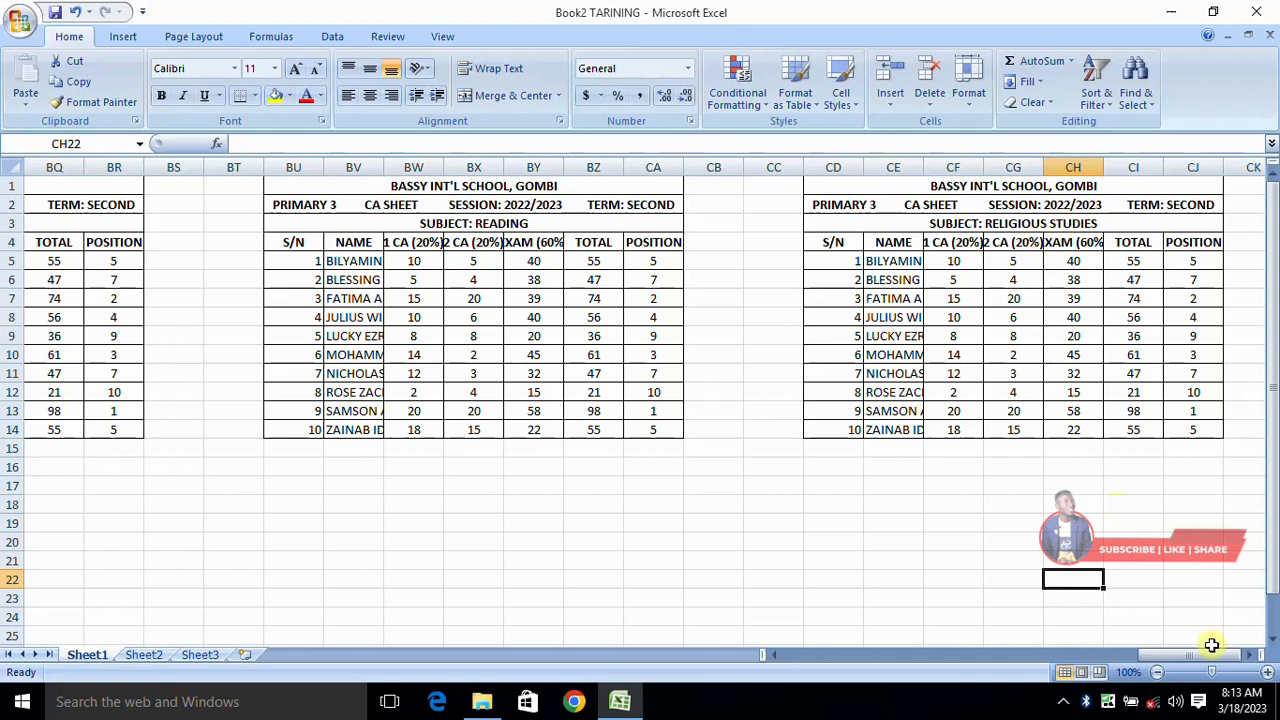
{"action": "left_click_drag", "start_coordinate": [1205, 654], "coordinate": [1095, 652]}
{"action": "left_click", "coordinate": [660, 222]}
{"action": "left_click", "coordinate": [768, 230]}
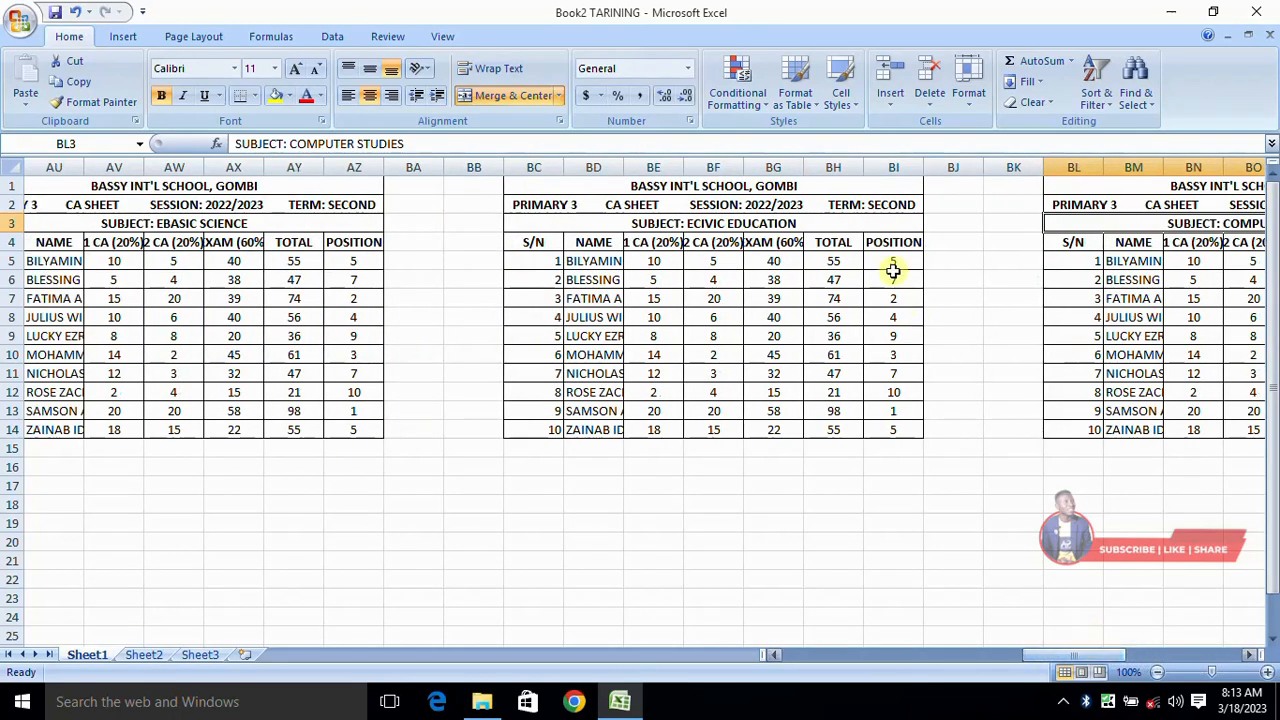
{"action": "left_click", "coordinate": [822, 221]}
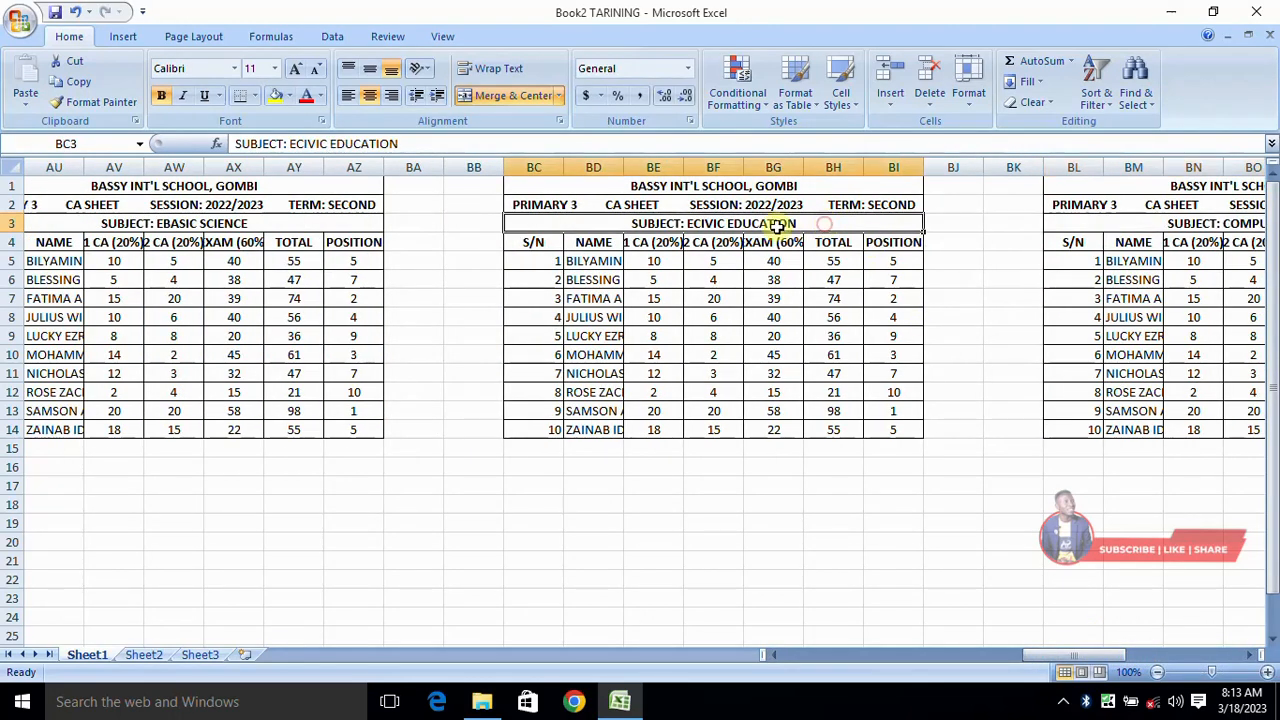
{"action": "double_click", "coordinate": [694, 222]}
{"action": "key", "text": "BackSpace"}
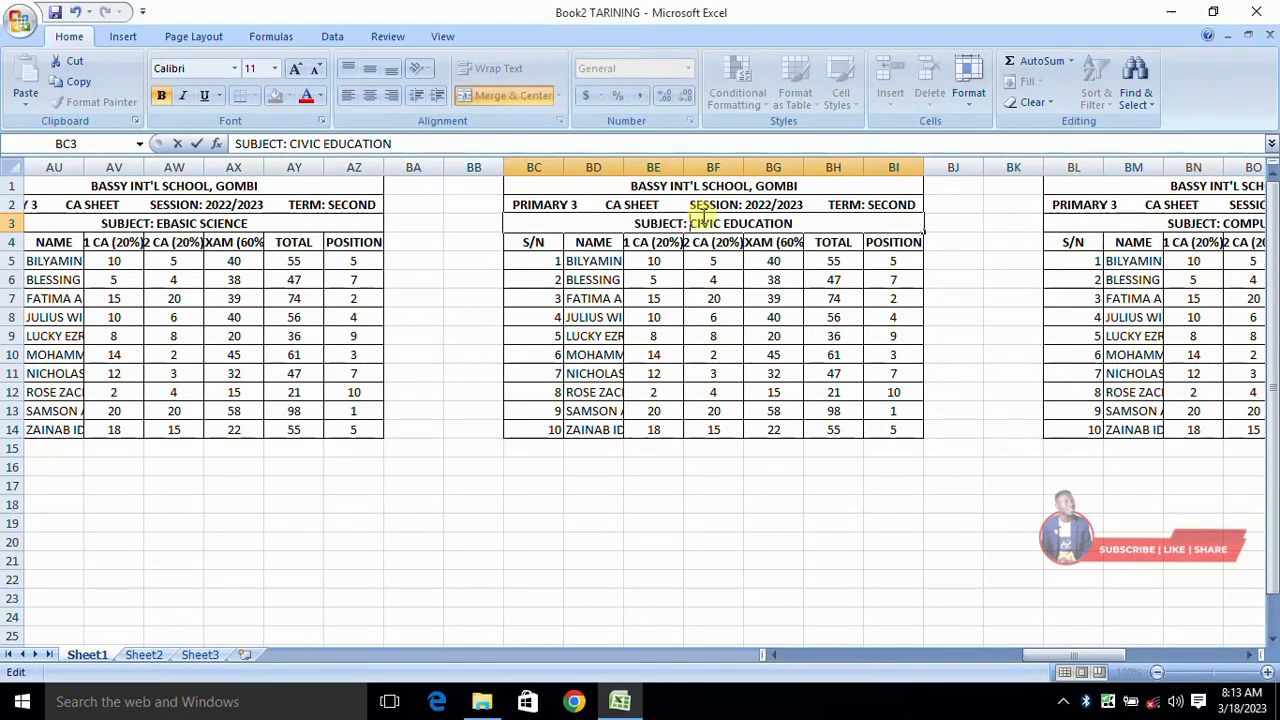
{"action": "key", "text": "Return"}
{"action": "left_click_drag", "start_coordinate": [1098, 654], "coordinate": [1022, 656]}
{"action": "double_click", "coordinate": [763, 224]}
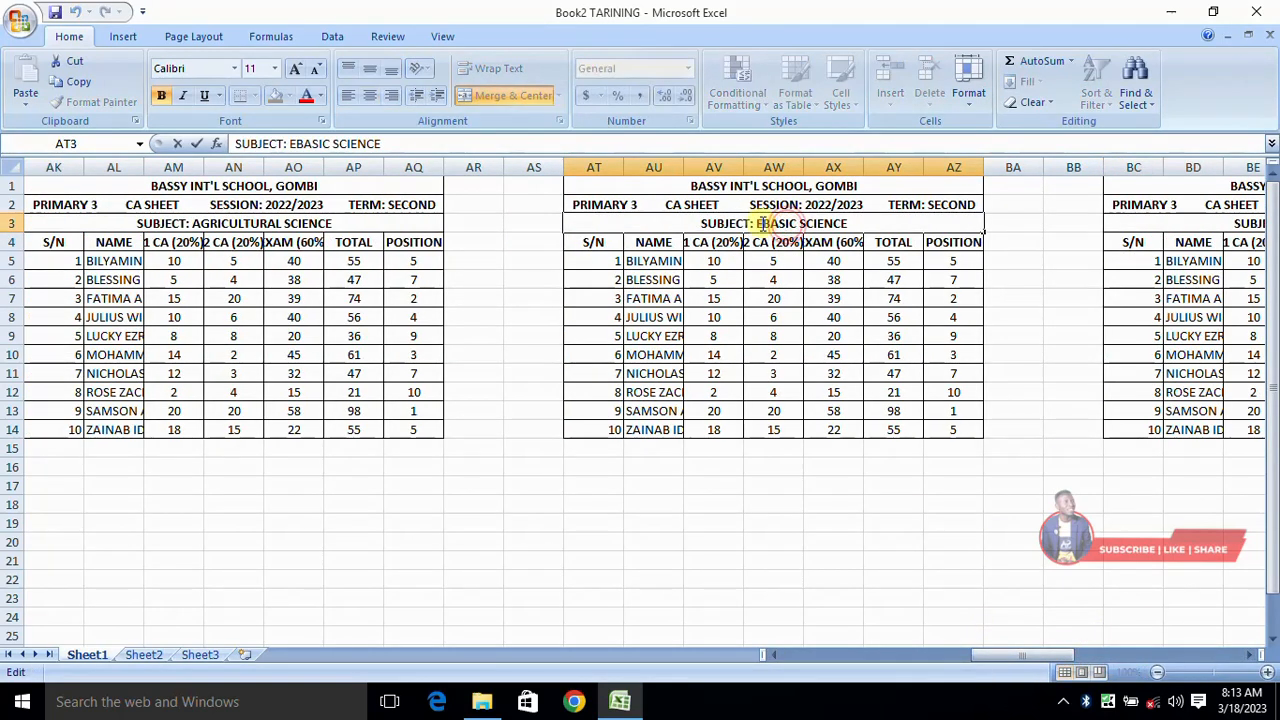
{"action": "key", "text": "BackSpace"}
{"action": "key", "text": "Return"}
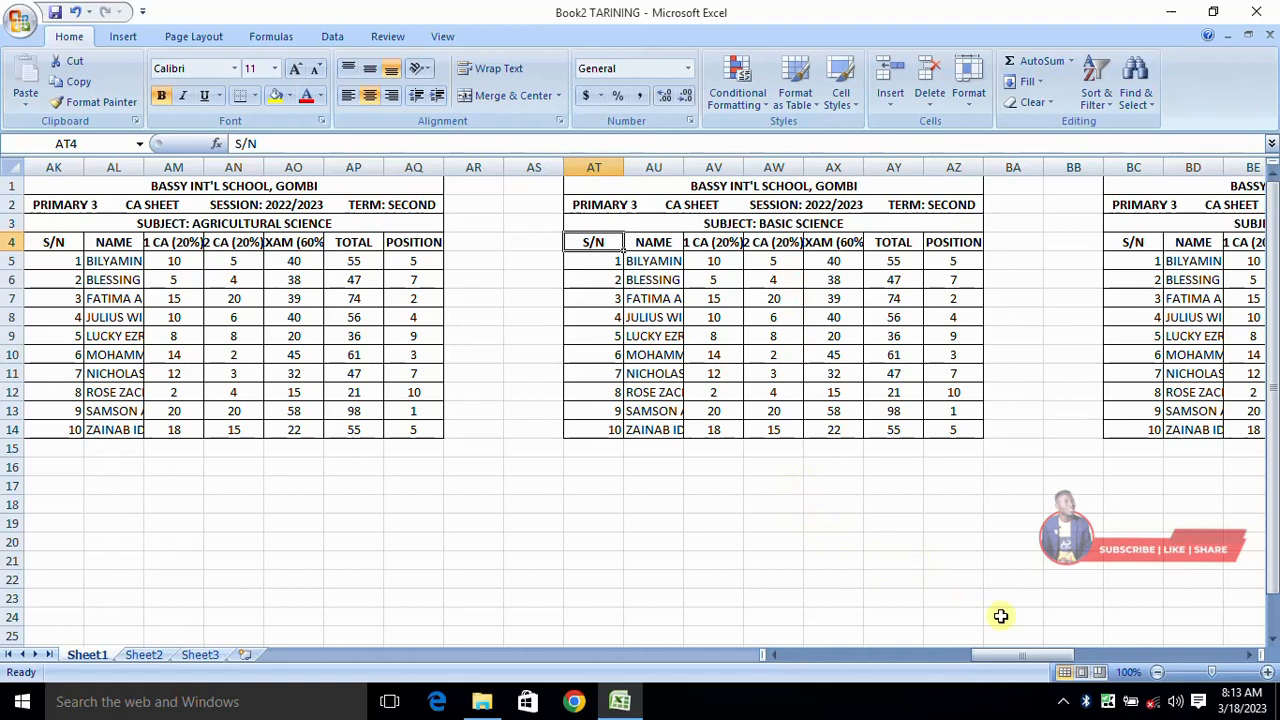
{"action": "left_click", "coordinate": [305, 224]}
{"action": "left_click_drag", "start_coordinate": [1037, 656], "coordinate": [923, 656]}
{"action": "left_click", "coordinate": [995, 222]}
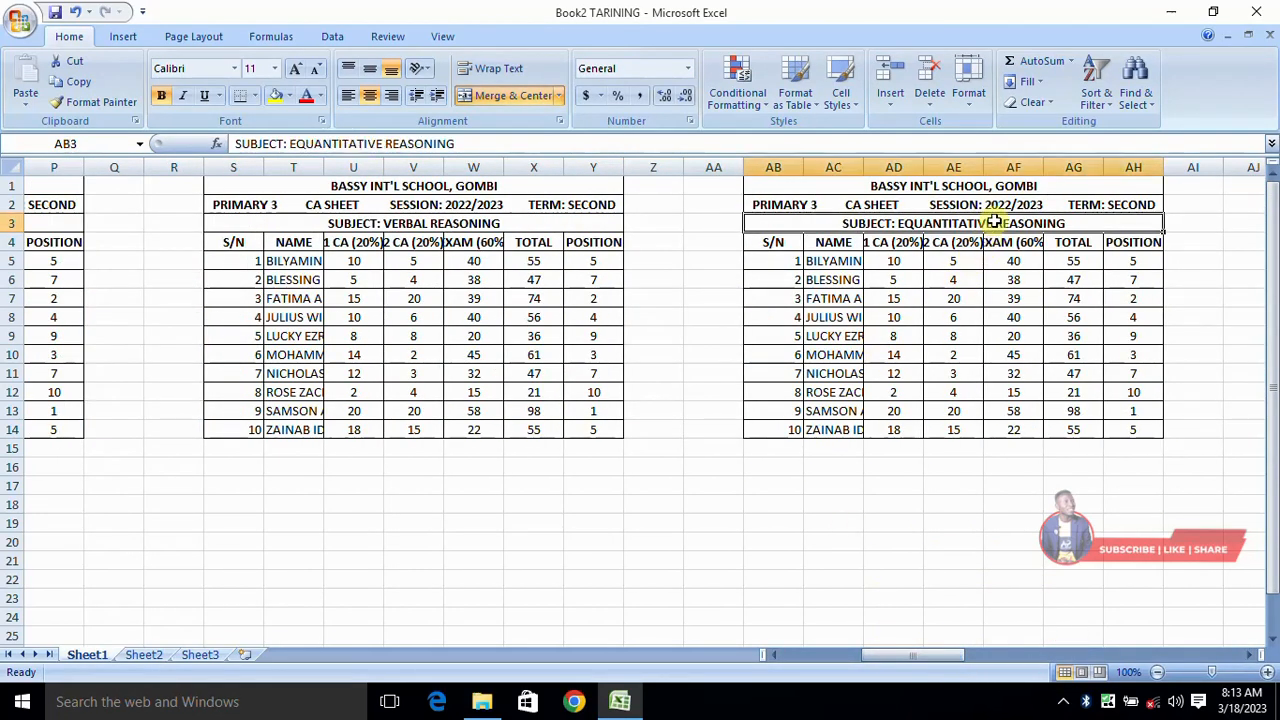
{"action": "left_click", "coordinate": [523, 223]}
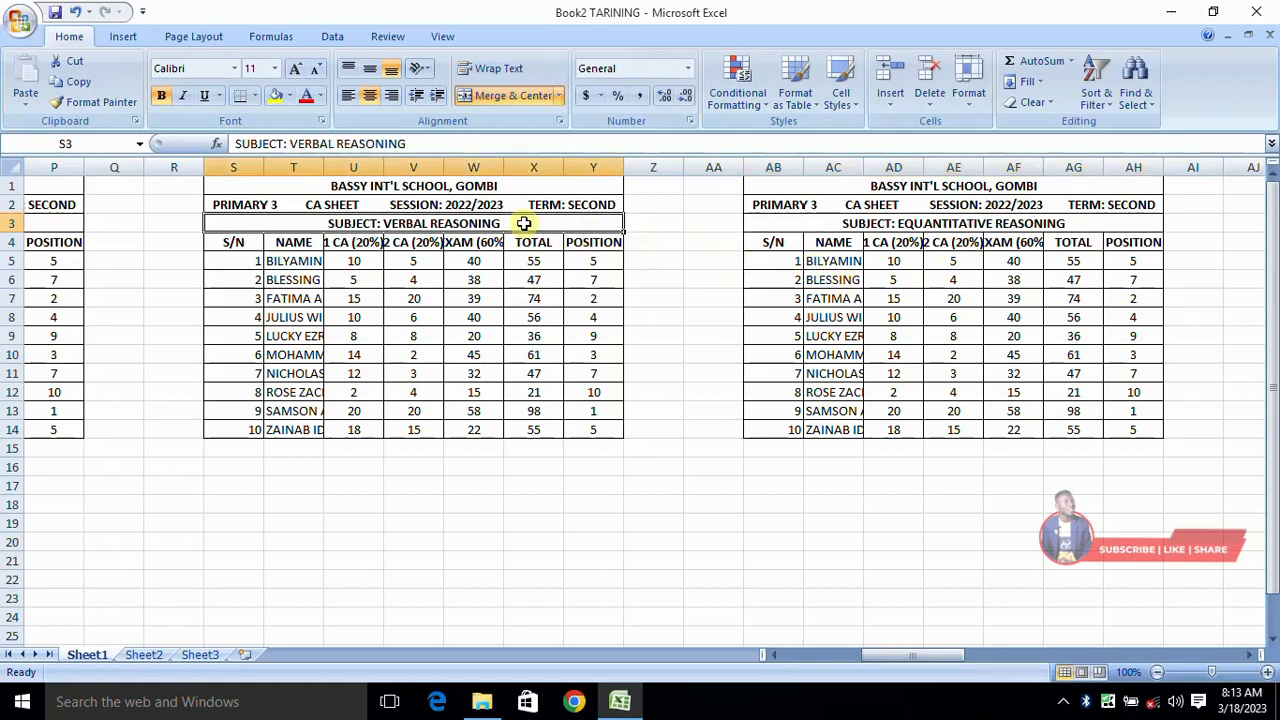
{"action": "left_click_drag", "start_coordinate": [896, 665], "coordinate": [877, 663]}
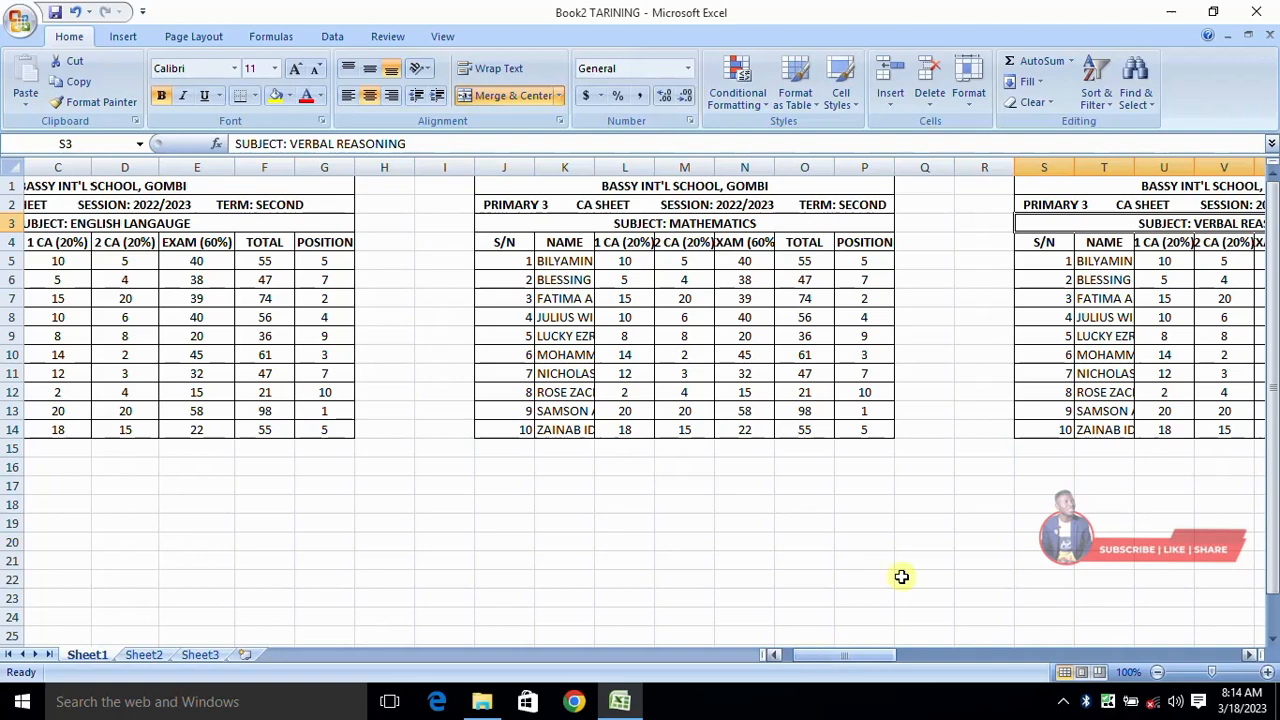
{"action": "left_click_drag", "start_coordinate": [840, 655], "coordinate": [790, 657]}
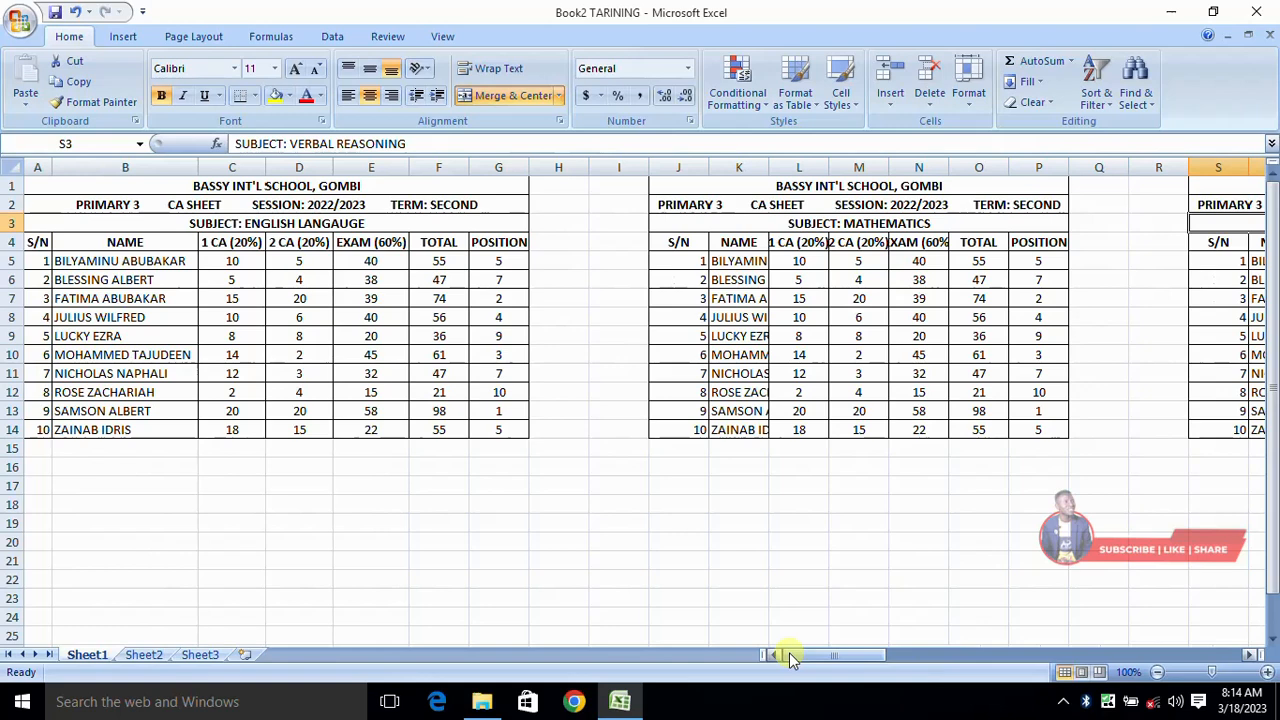
{"action": "left_click_drag", "start_coordinate": [829, 660], "coordinate": [838, 655]}
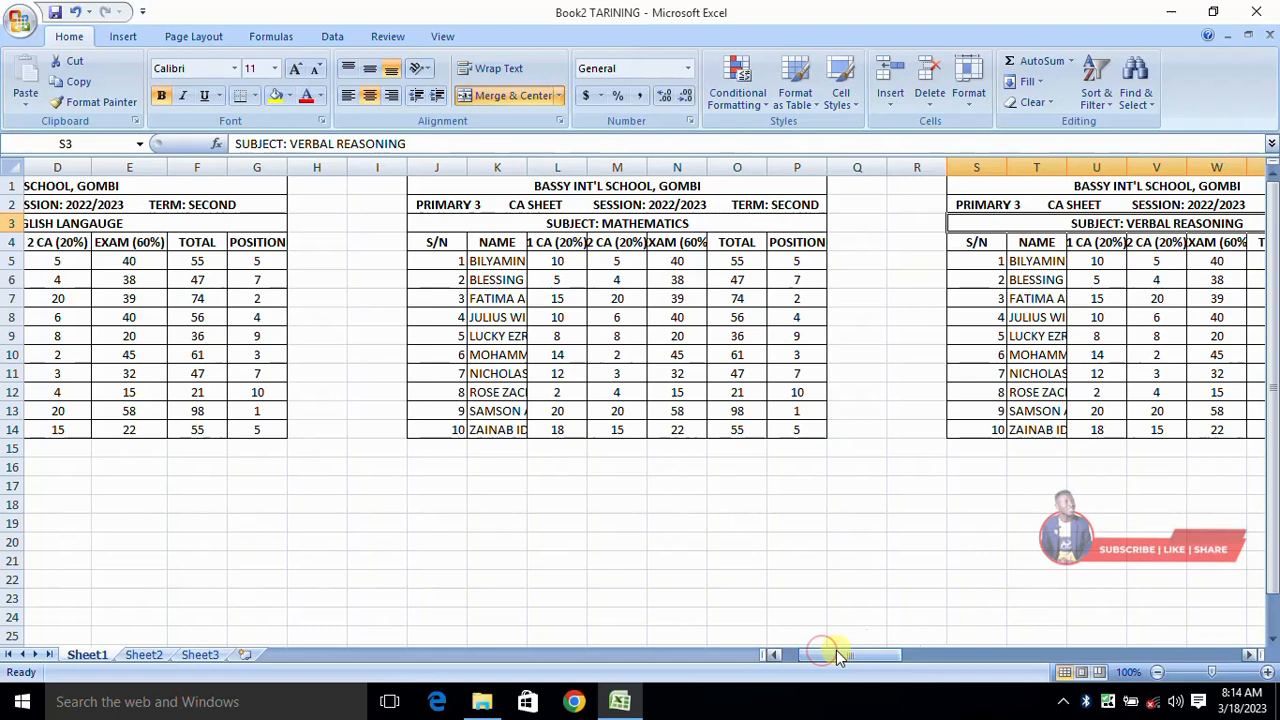
{"action": "left_click_drag", "start_coordinate": [849, 660], "coordinate": [810, 660]}
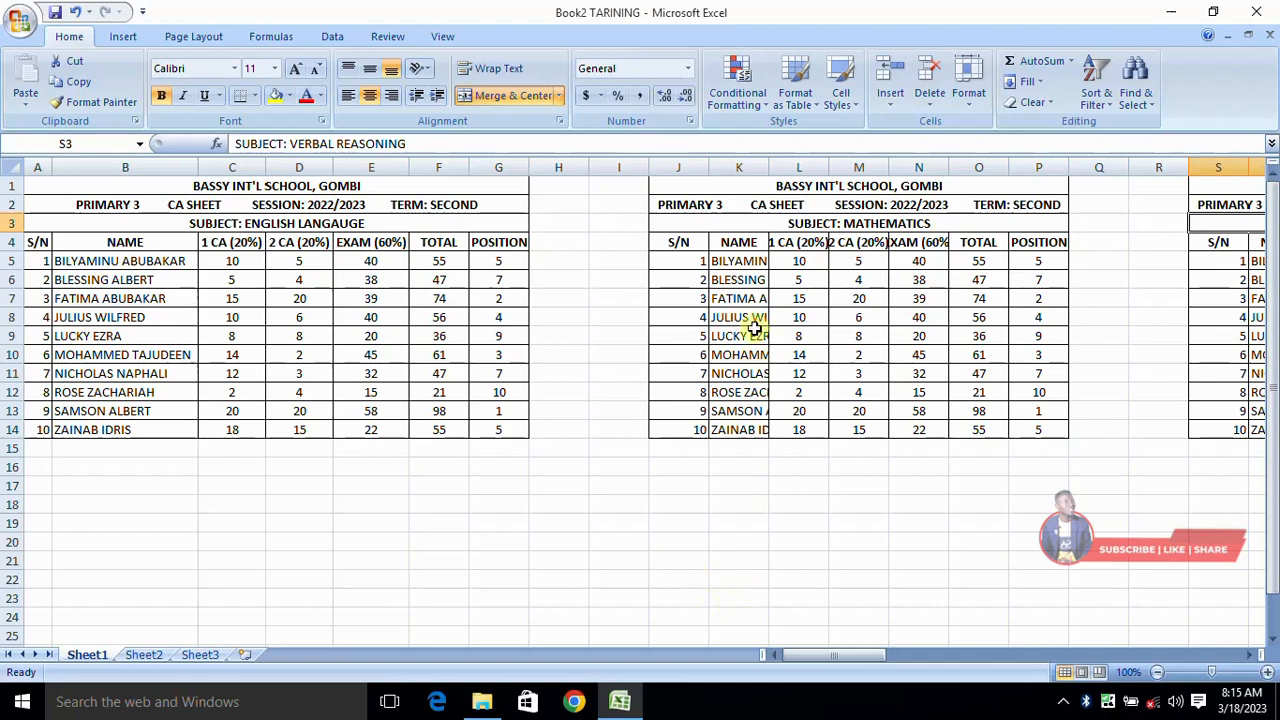
- Widen column K so the Mathematics table's full names show
{"action": "left_click", "coordinate": [735, 260]}
{"action": "left_click_drag", "start_coordinate": [735, 260], "coordinate": [748, 394]}
{"action": "key", "text": "ctrl+c"}
{"action": "left_click", "coordinate": [745, 317]}
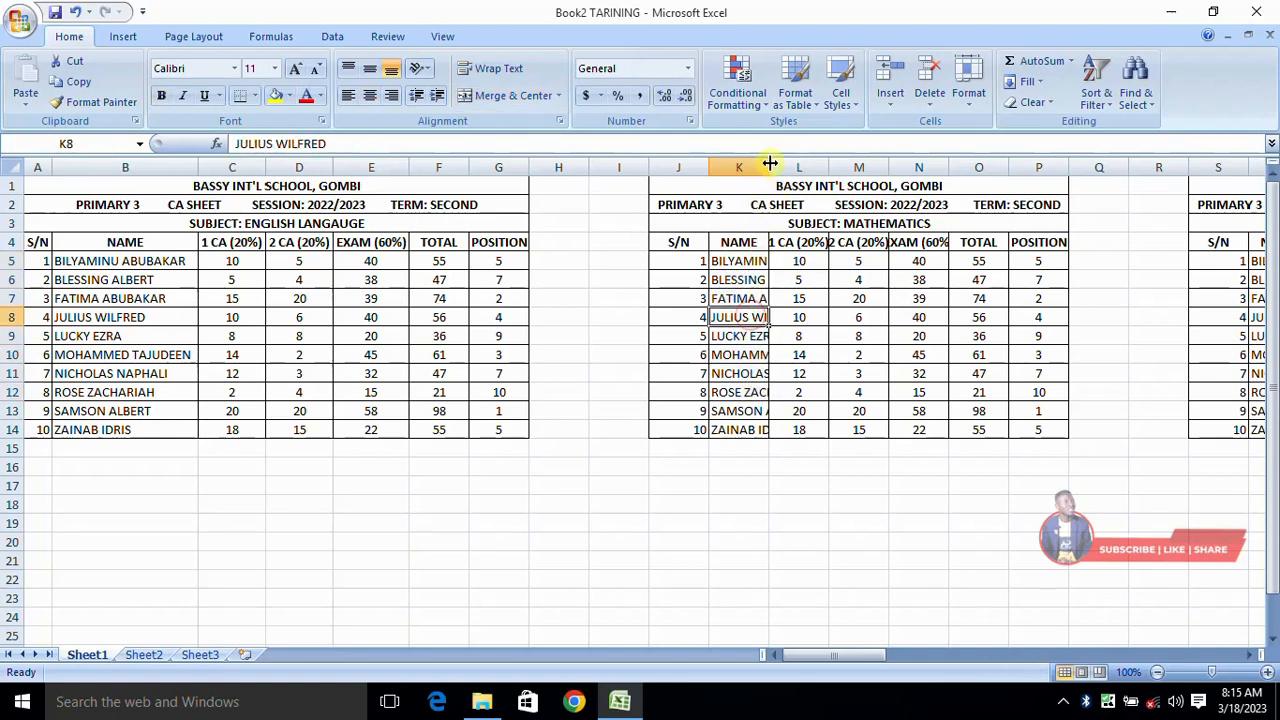
{"action": "left_click_drag", "start_coordinate": [769, 167], "coordinate": [868, 170]}
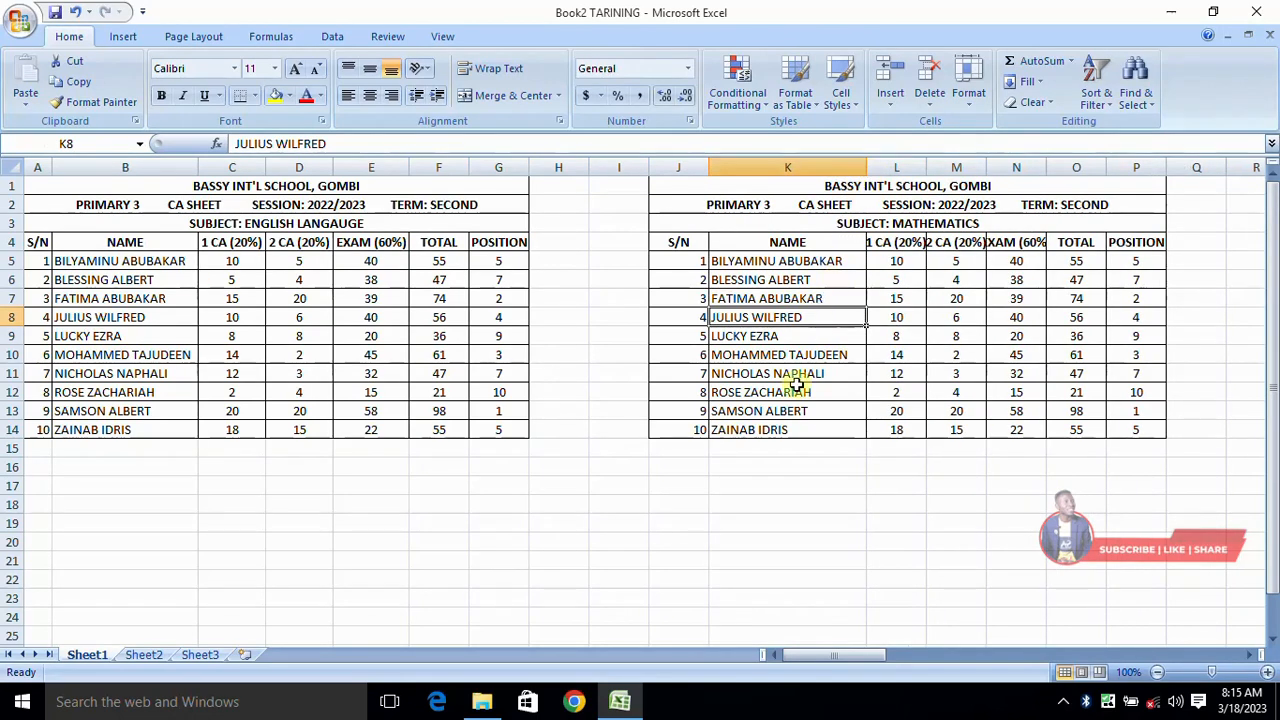
{"action": "left_click", "coordinate": [808, 448]}
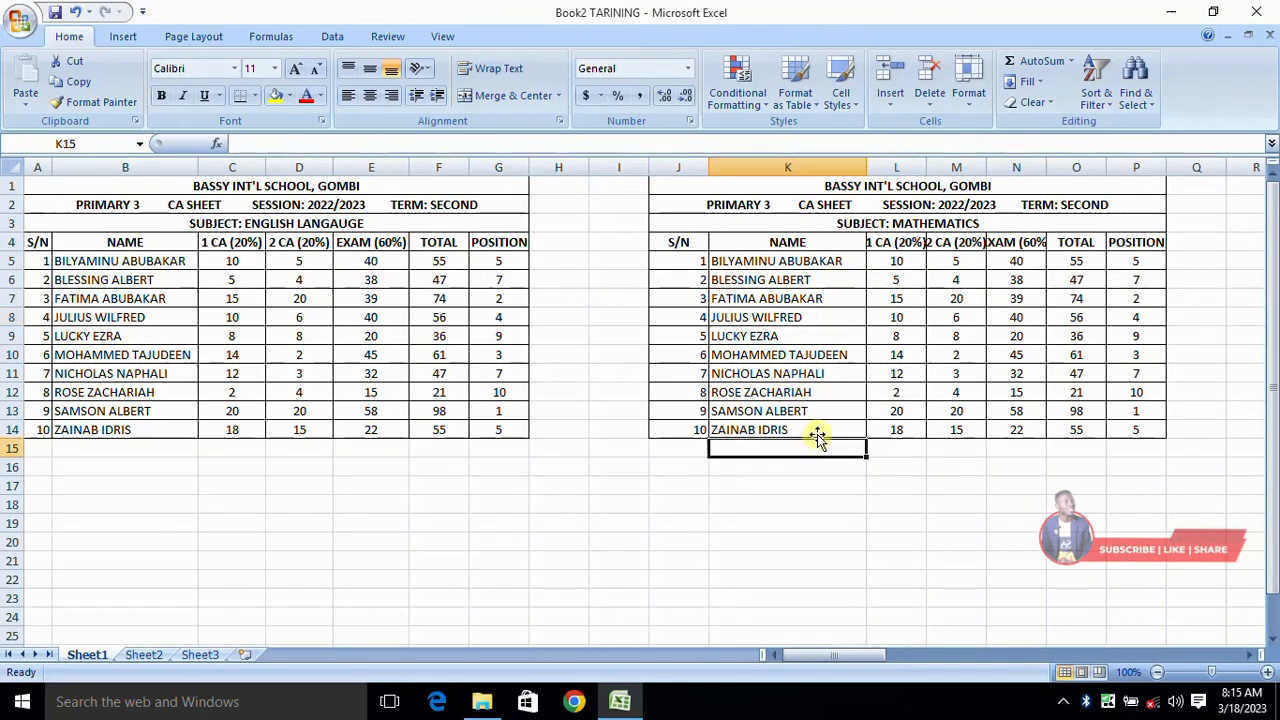
- Clear K5:K14, enter =B5 in K5 and fill it down to K14
{"action": "left_click_drag", "start_coordinate": [760, 258], "coordinate": [790, 430]}
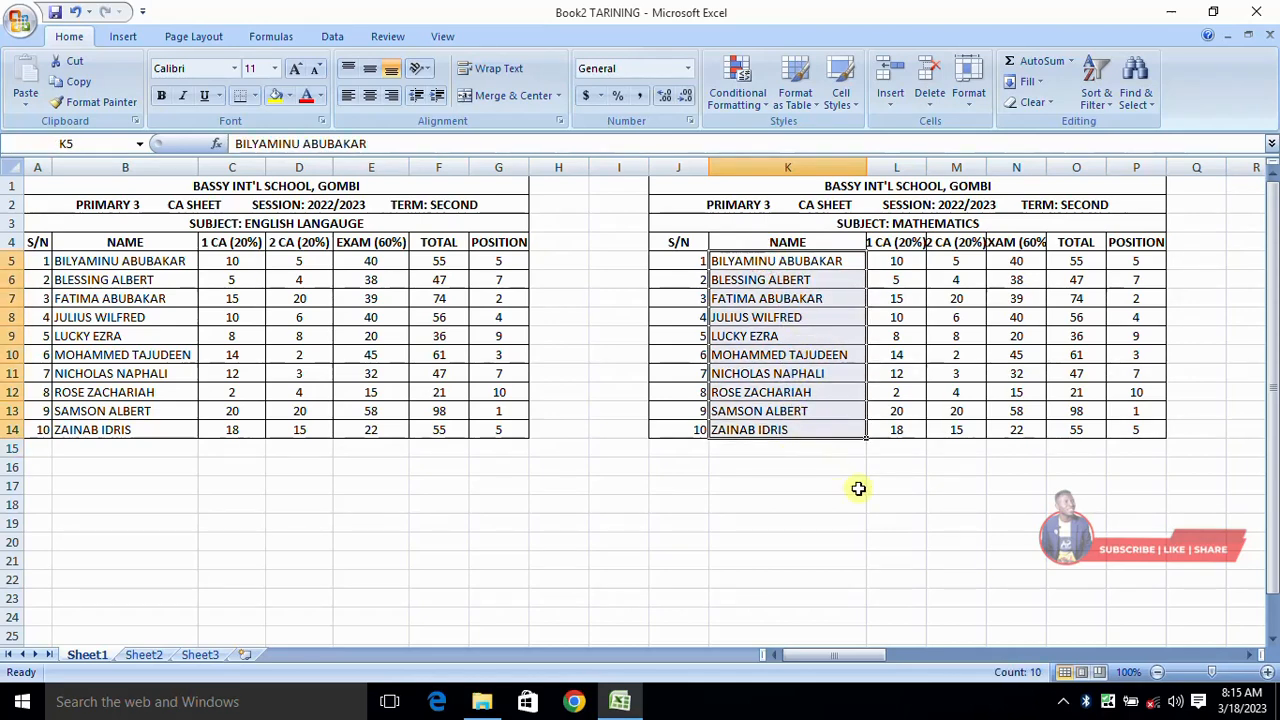
{"action": "key", "text": "Delete"}
{"action": "left_click", "coordinate": [850, 487]}
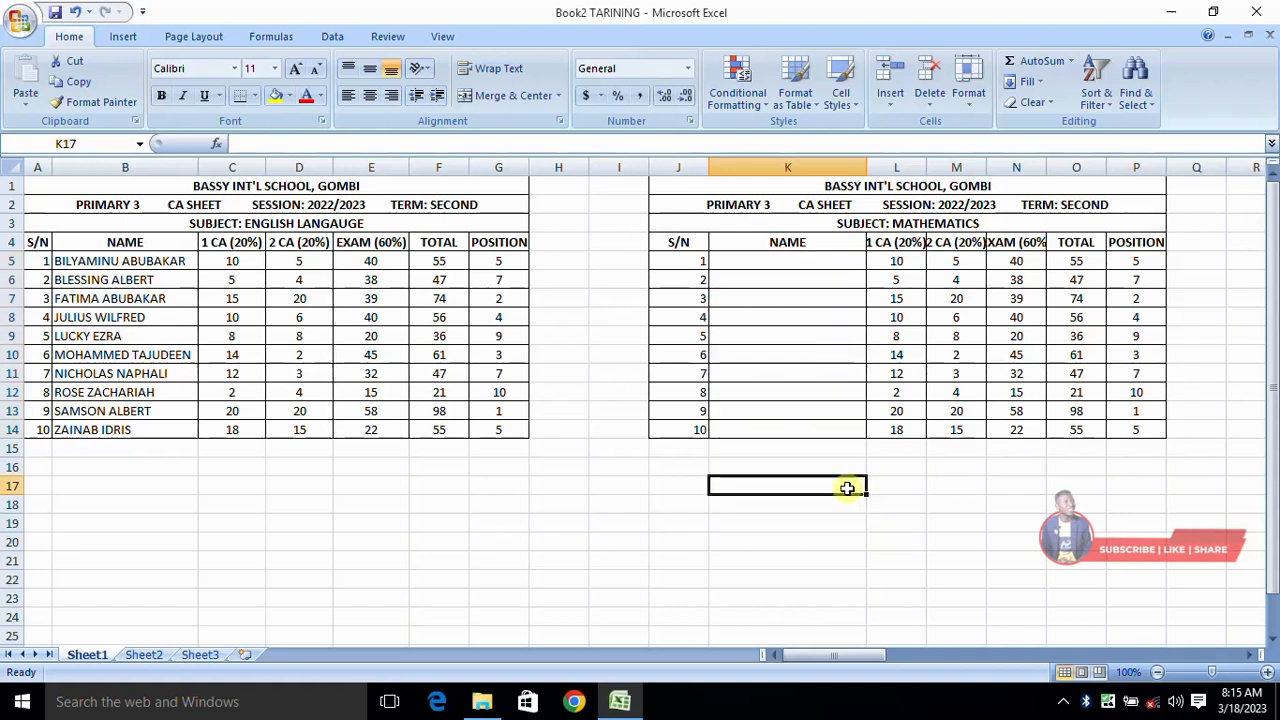
{"action": "left_click", "coordinate": [178, 262]}
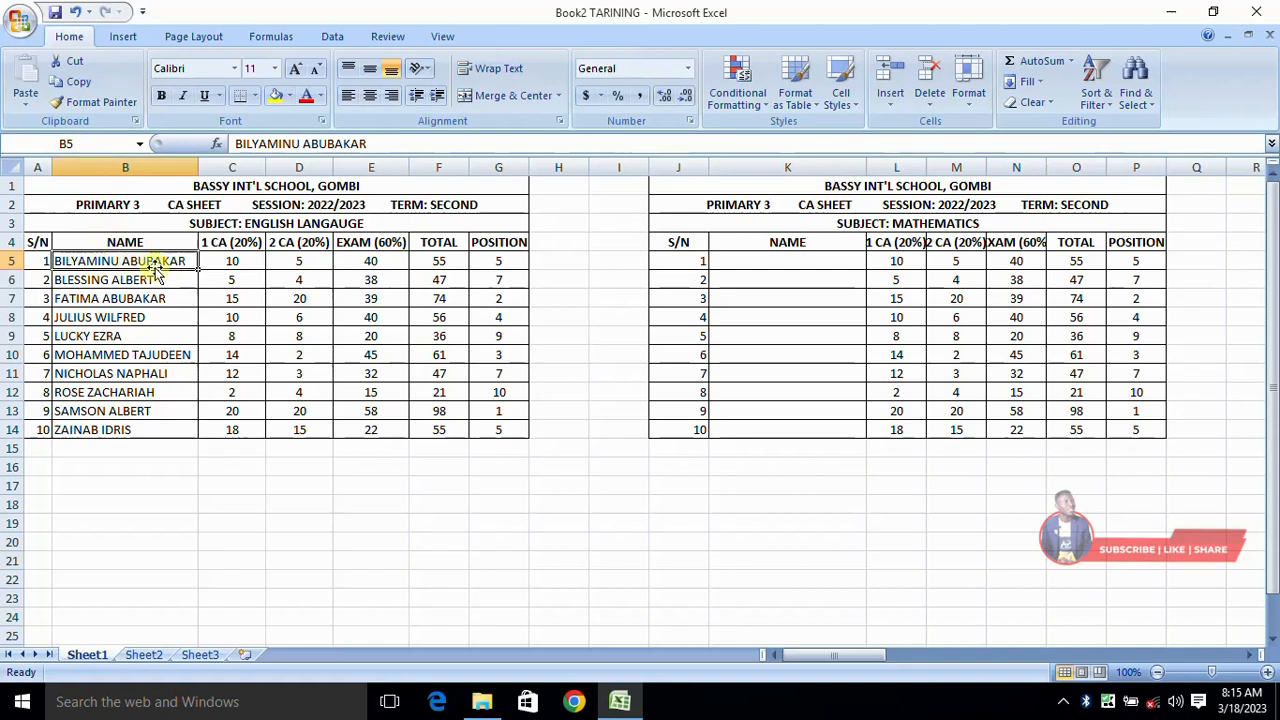
{"action": "left_click", "coordinate": [767, 264]}
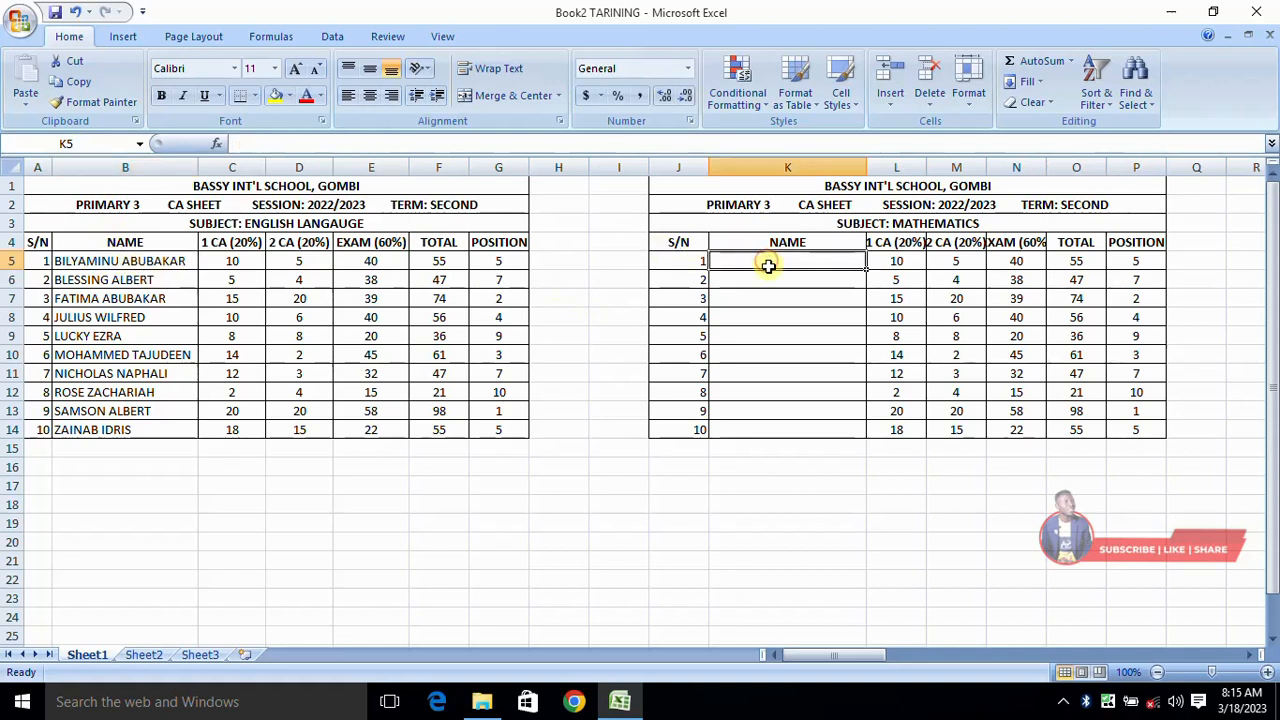
{"action": "type", "text": "=B5"}
{"action": "key", "text": "Return"}
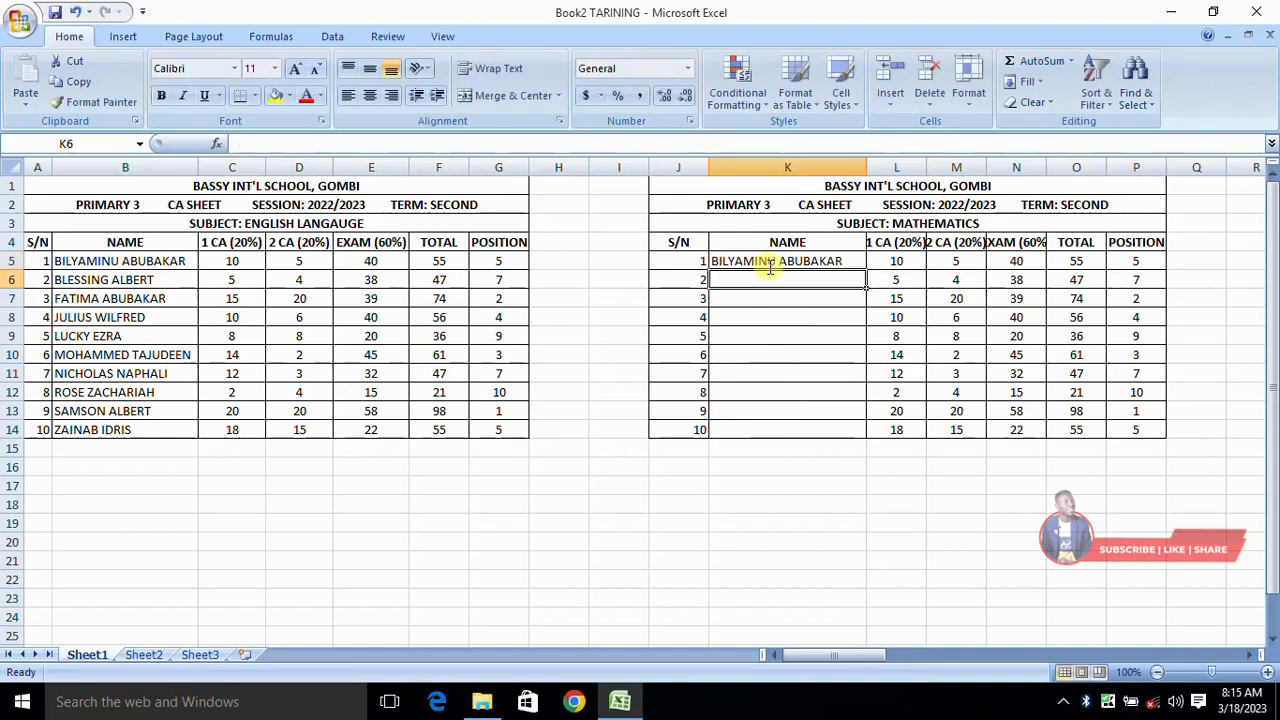
{"action": "left_click", "coordinate": [843, 262]}
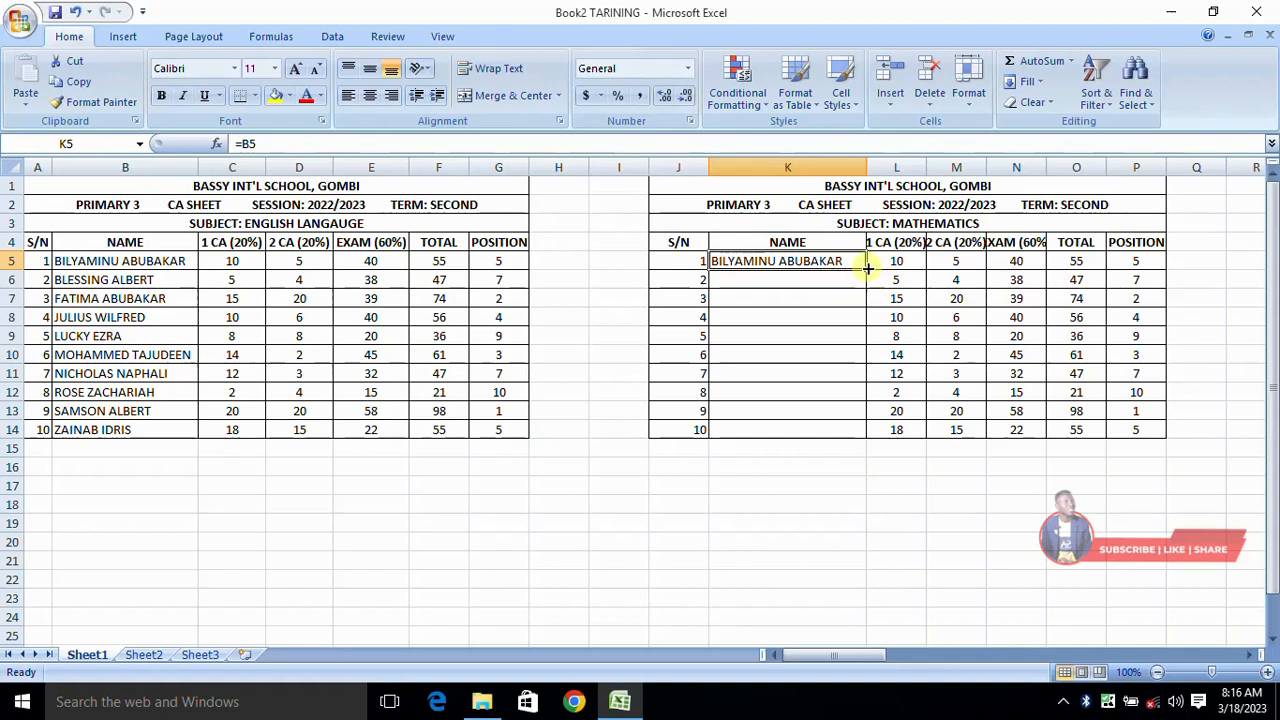
{"action": "left_click_drag", "start_coordinate": [868, 268], "coordinate": [867, 432]}
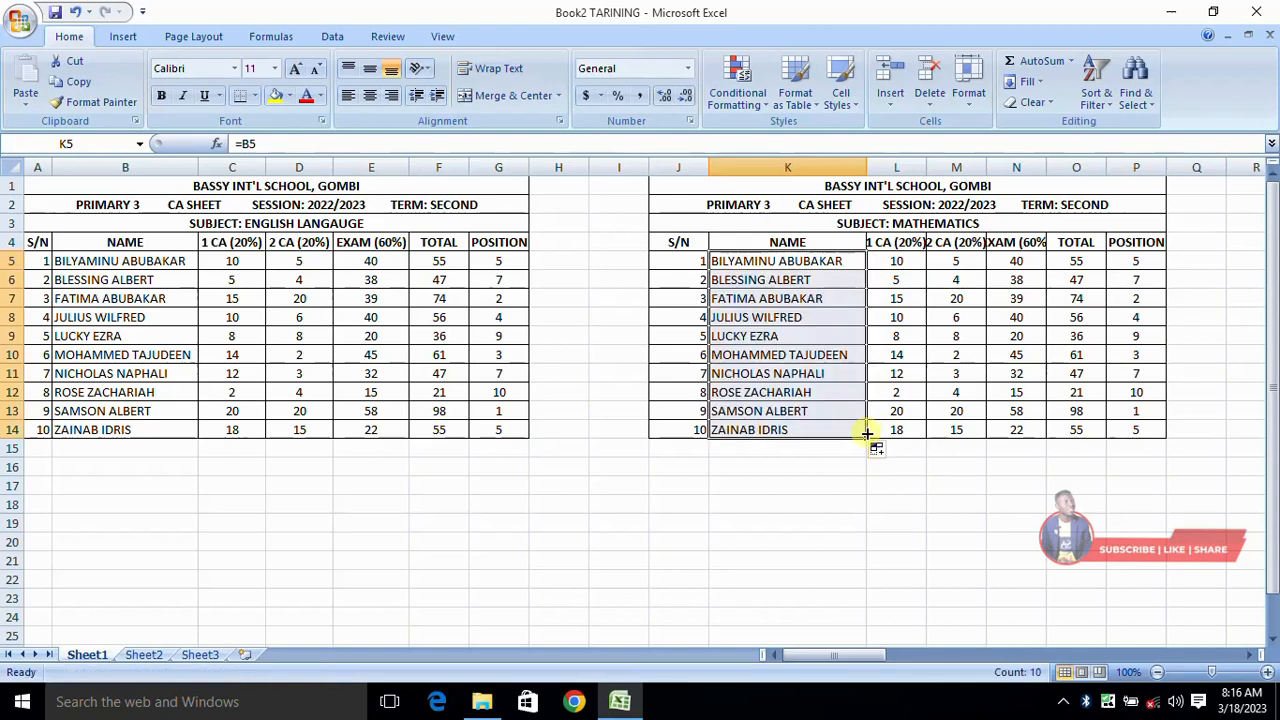
{"action": "left_click", "coordinate": [823, 475]}
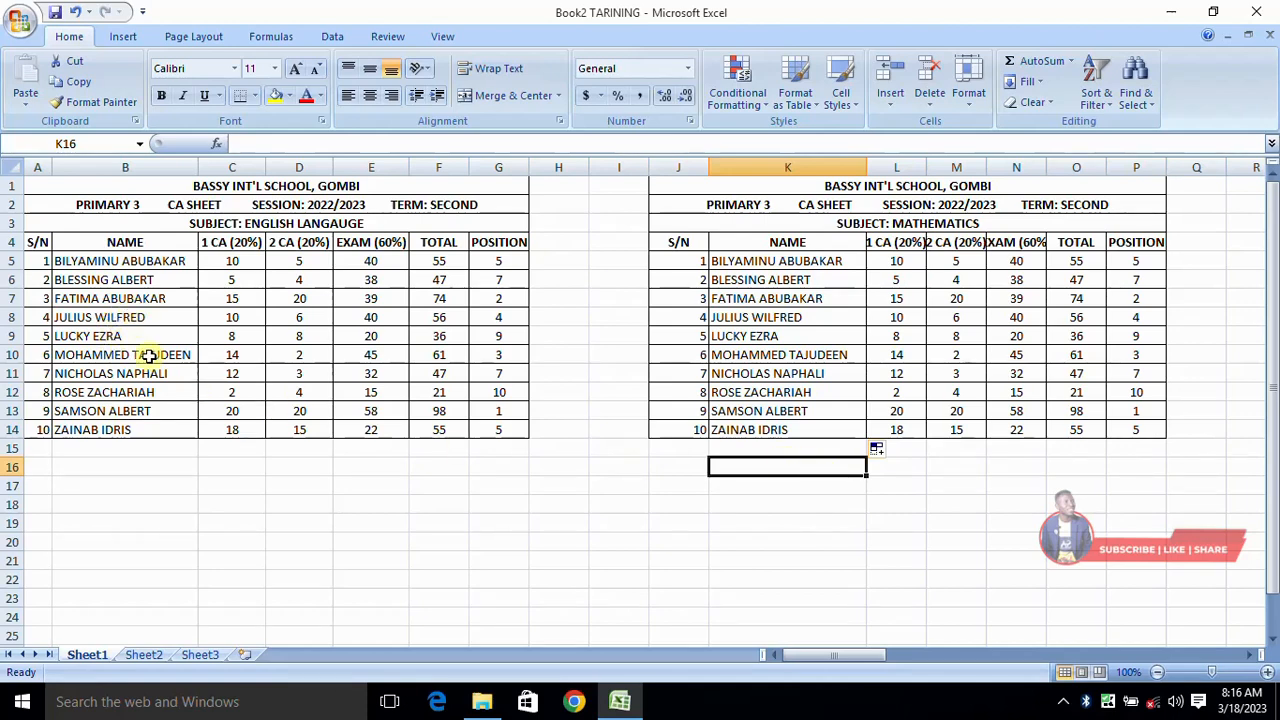
{"action": "left_click", "coordinate": [80, 449]}
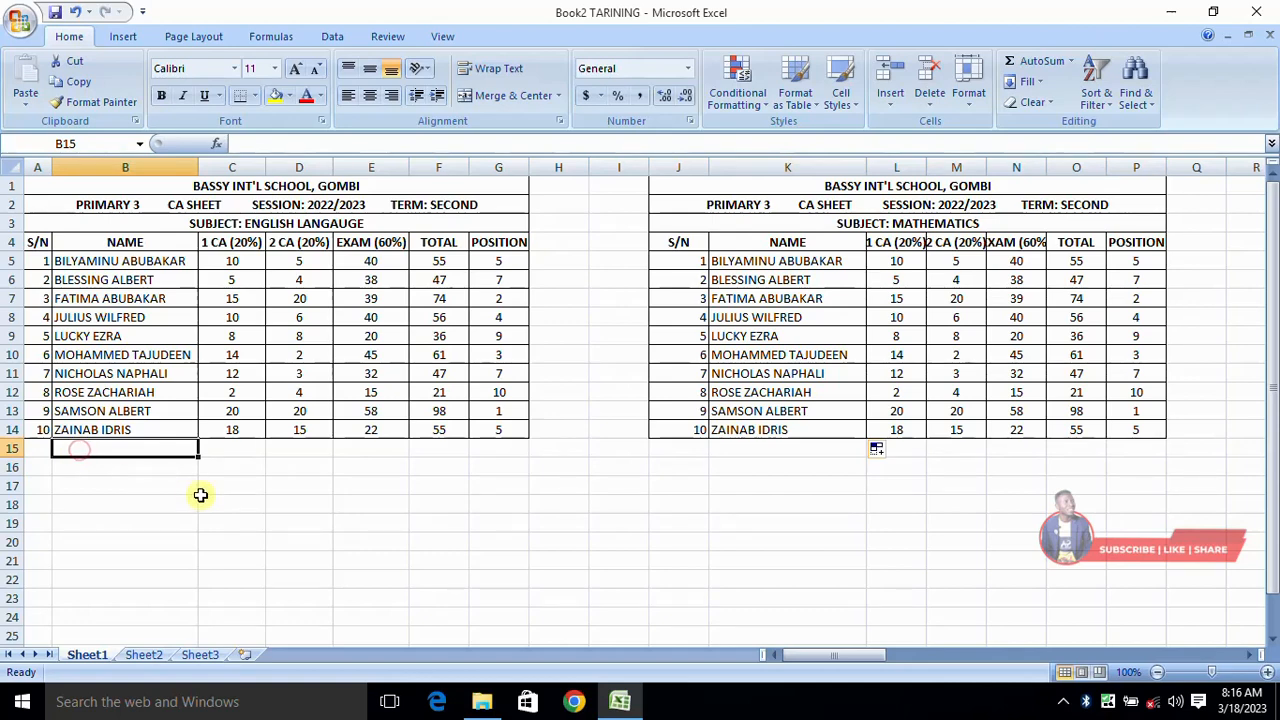
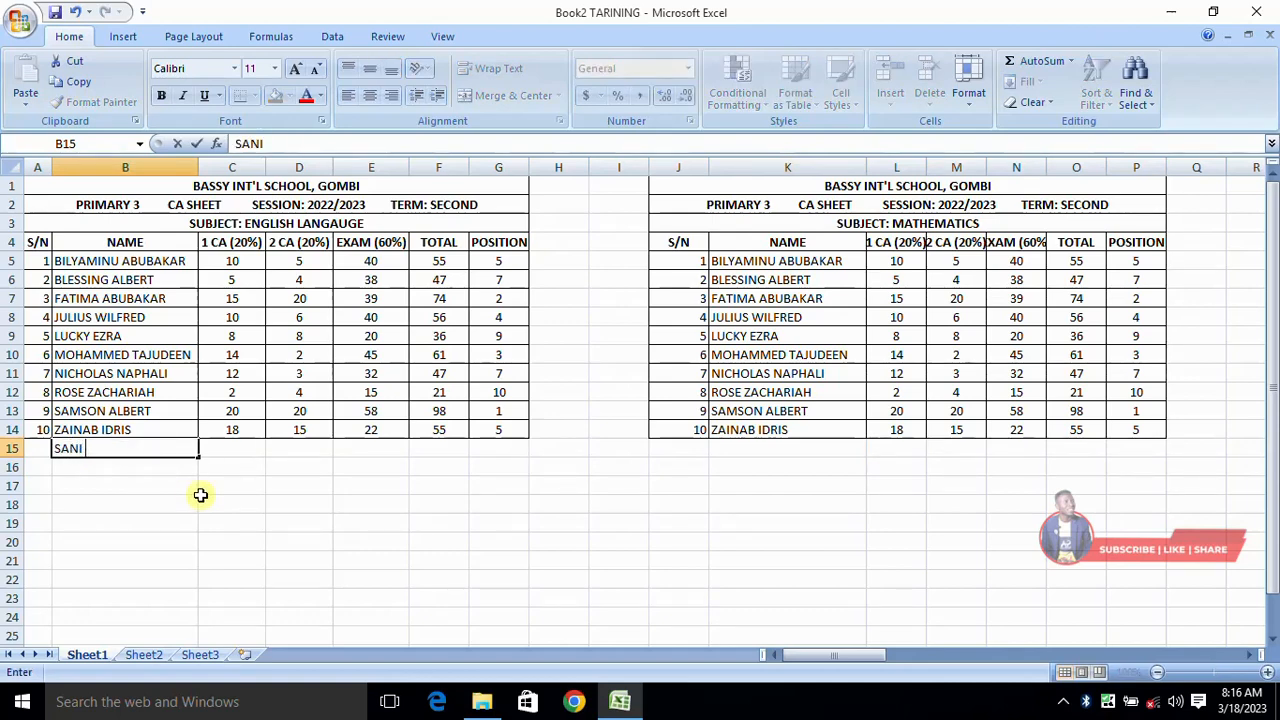
{"action": "left_click", "coordinate": [212, 467]}
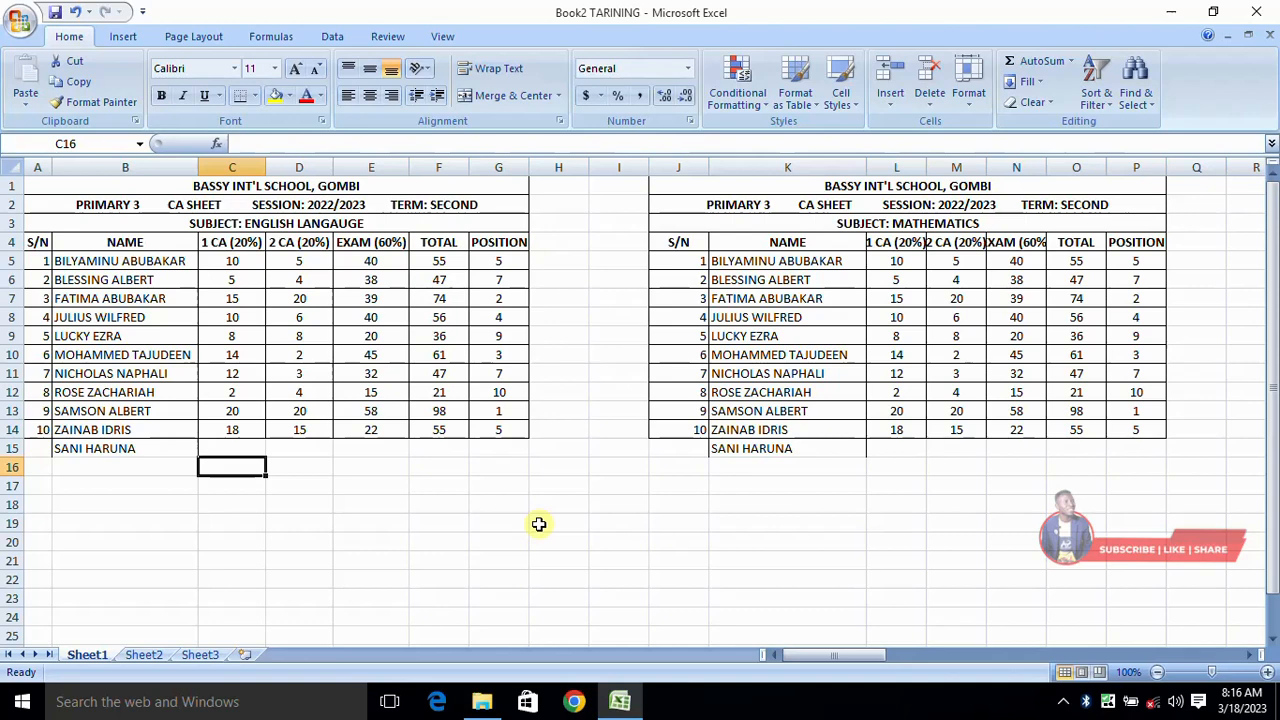
{"action": "left_click_drag", "start_coordinate": [831, 656], "coordinate": [848, 657]}
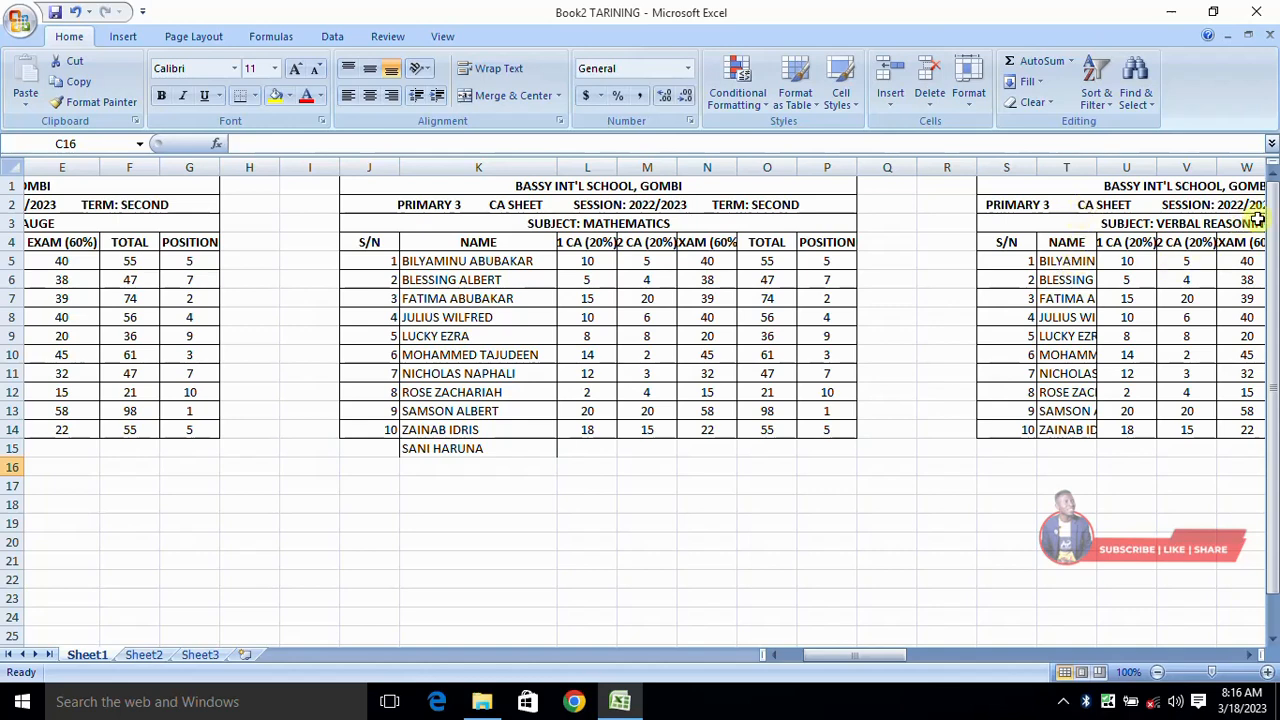
- Autofit column T, clear T5:T14, then fill =K5 from T5 down to T15
{"action": "left_click_drag", "start_coordinate": [1096, 167], "coordinate": [1098, 167]}
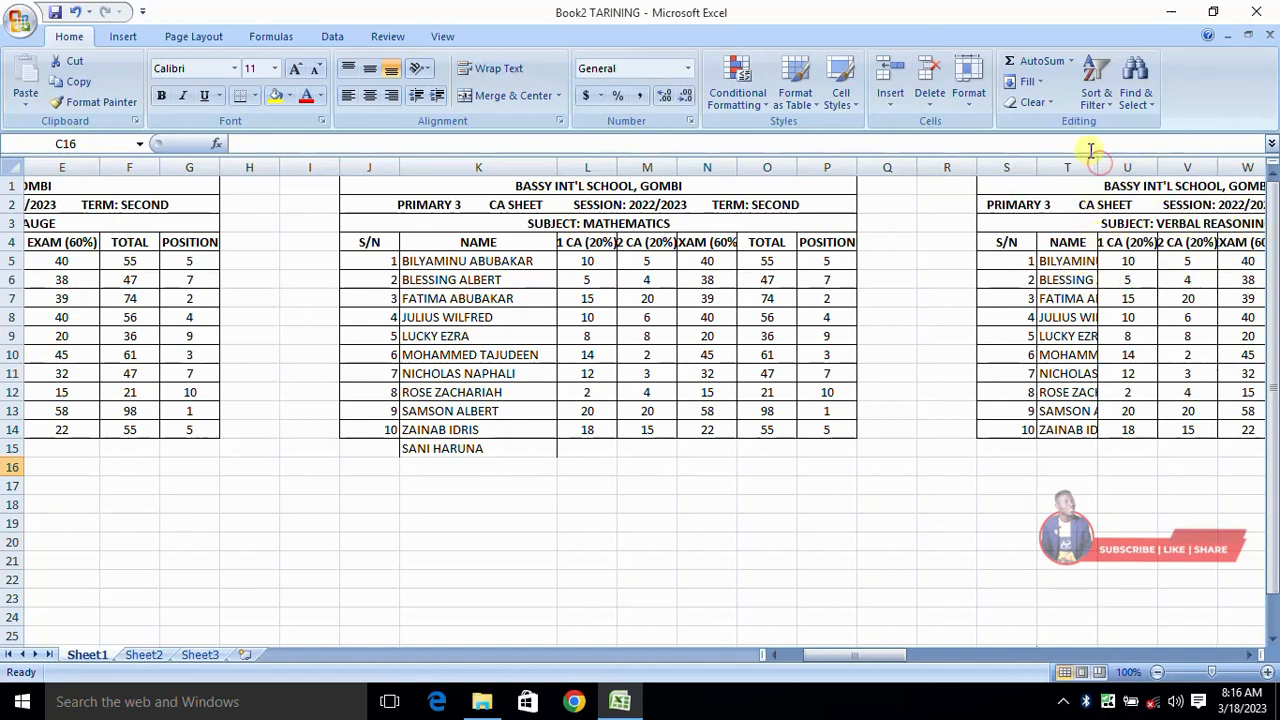
{"action": "double_click", "coordinate": [1097, 167]}
{"action": "left_click_drag", "start_coordinate": [1100, 260], "coordinate": [1128, 428]}
{"action": "key", "text": "Delete"}
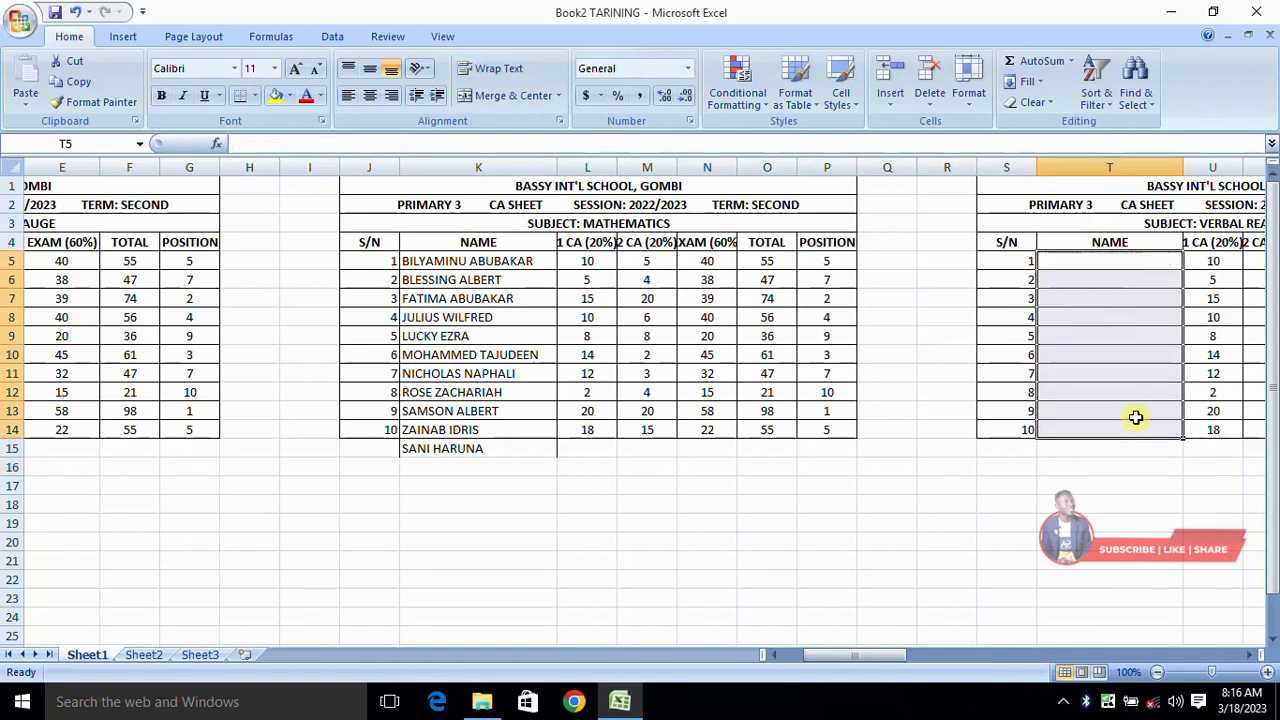
{"action": "left_click", "coordinate": [1099, 260]}
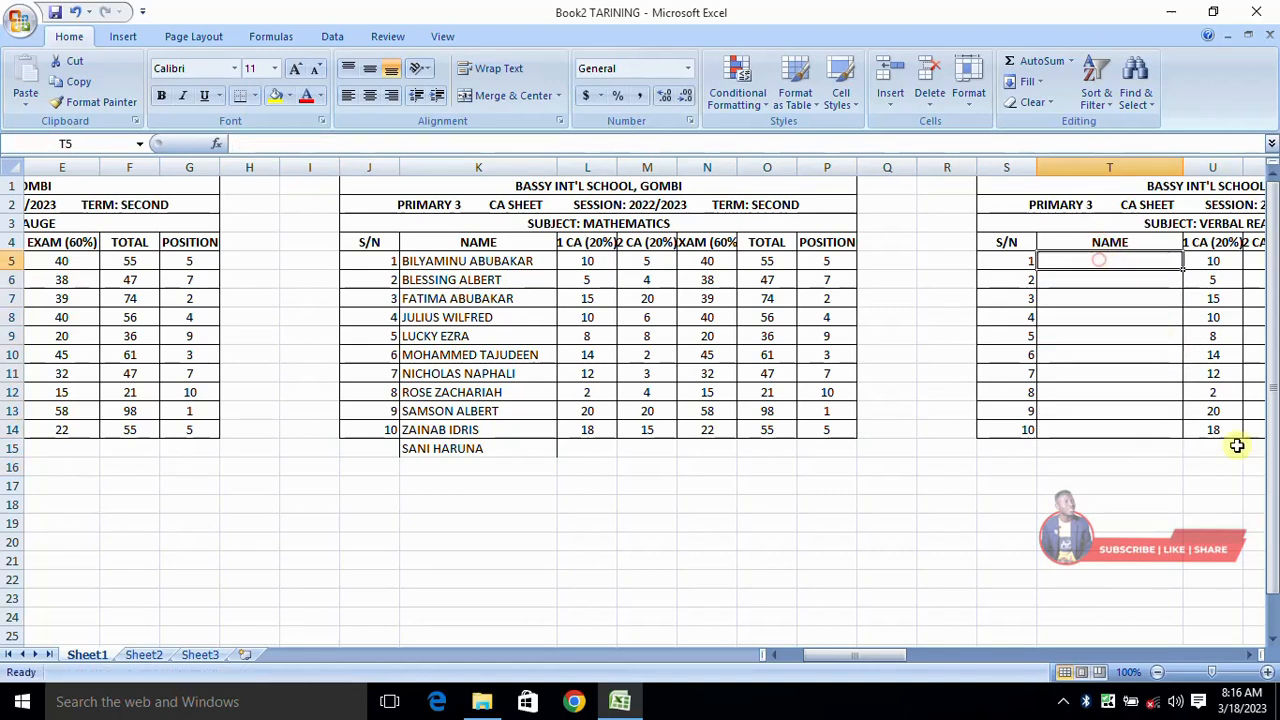
{"action": "type", "text": "=K5"}
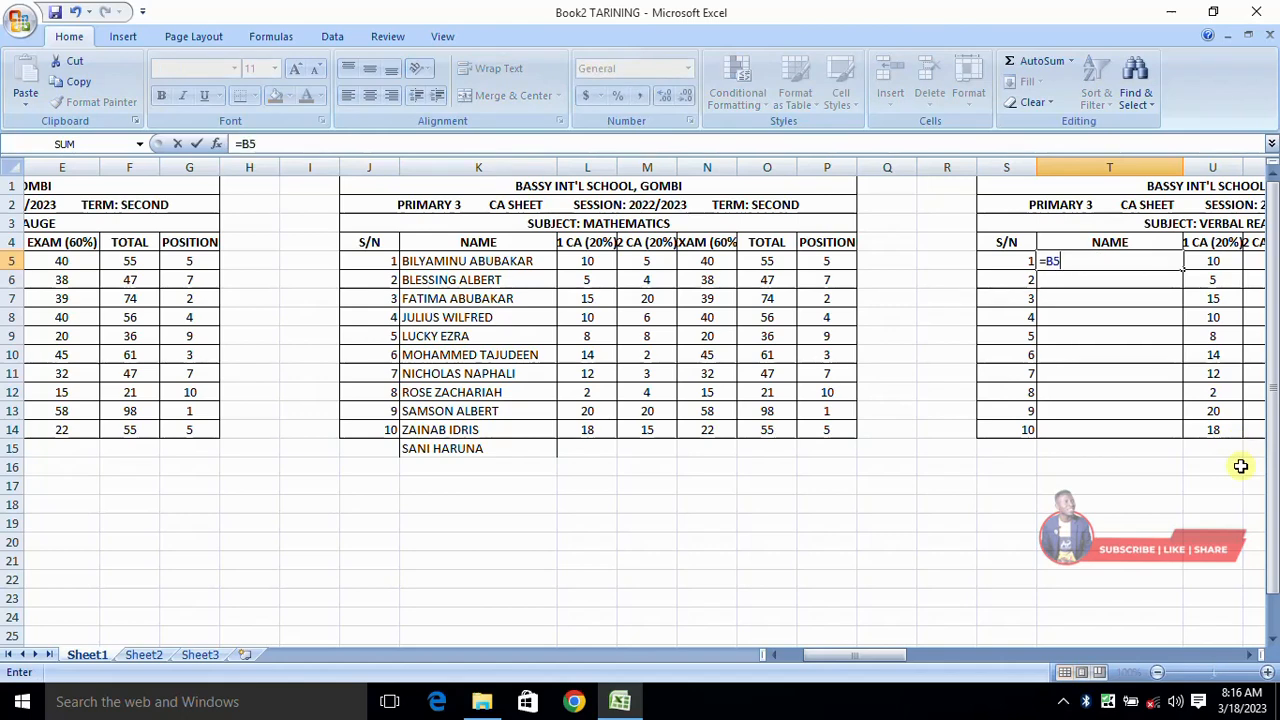
{"action": "key", "text": "Return"}
{"action": "left_click", "coordinate": [1160, 262]}
{"action": "left_click_drag", "start_coordinate": [1183, 270], "coordinate": [1183, 450]}
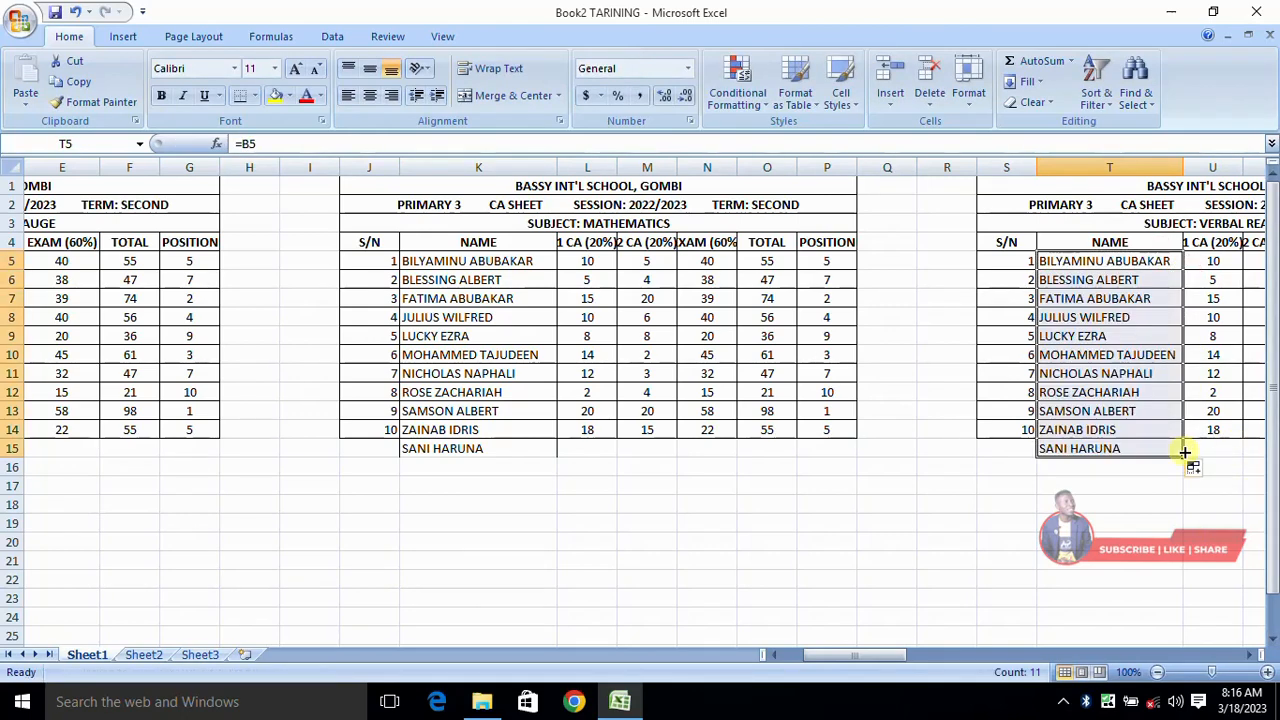
{"action": "left_click", "coordinate": [1138, 508]}
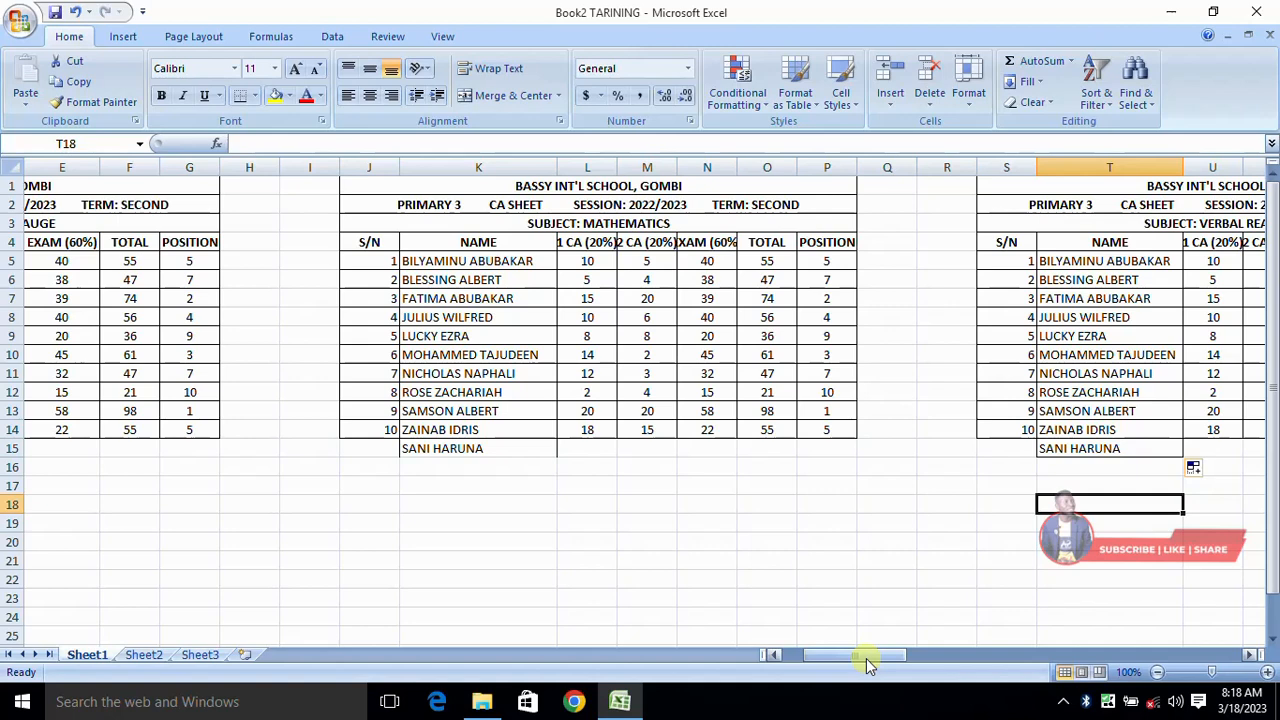
- Stop the screen recording via the recorder icon in the hidden system tray
{"action": "left_click", "coordinate": [1066, 703]}
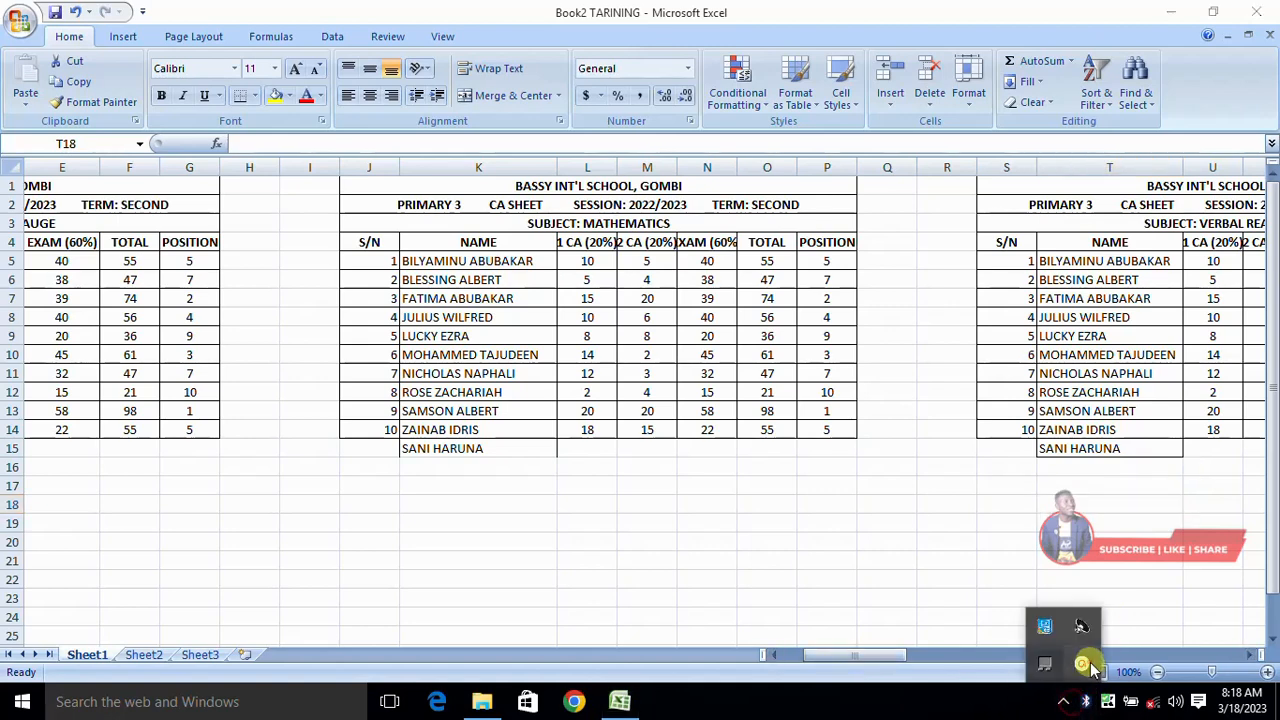
{"action": "left_click", "coordinate": [1081, 625]}
{"action": "left_click", "coordinate": [1079, 615]}
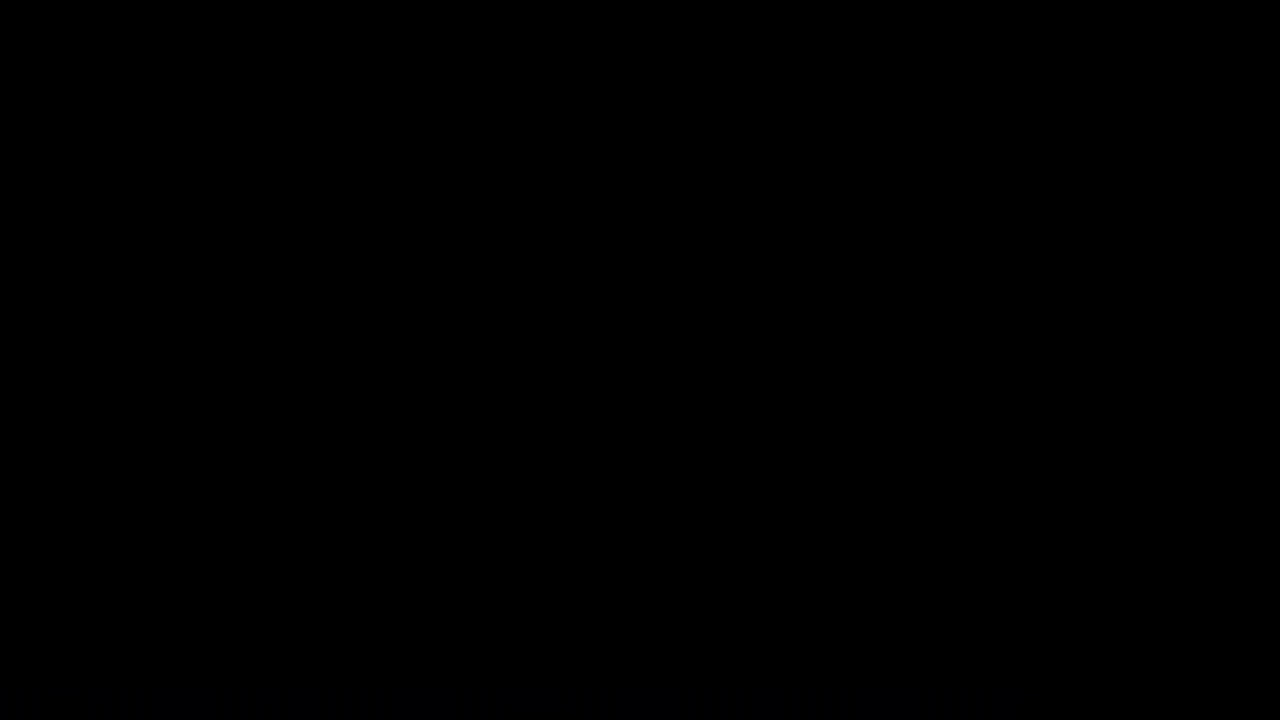